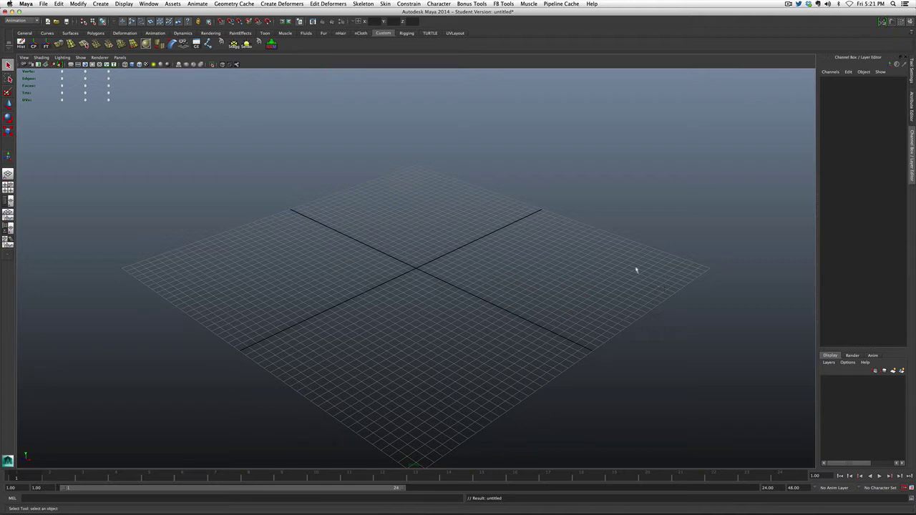
Step: Create a polygon sphere at the origin and set its Radius to 3
shift+right_click(419, 270)
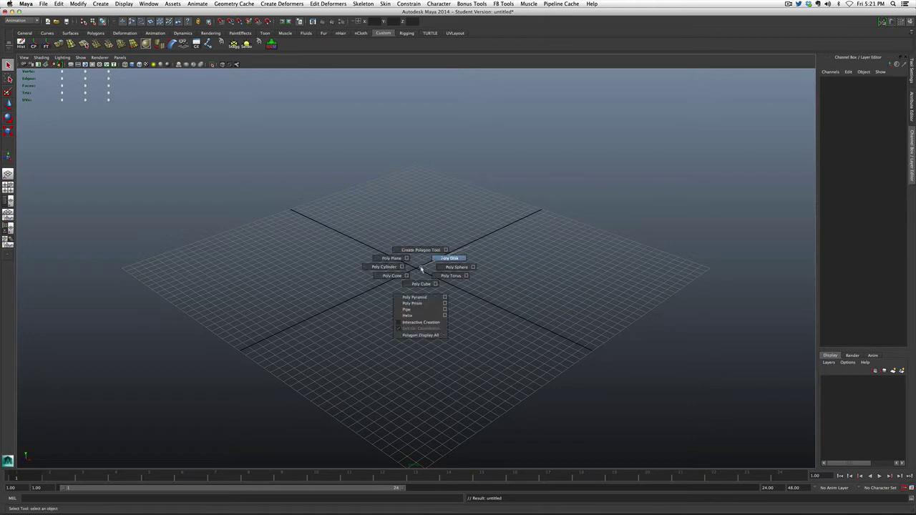
click(456, 267)
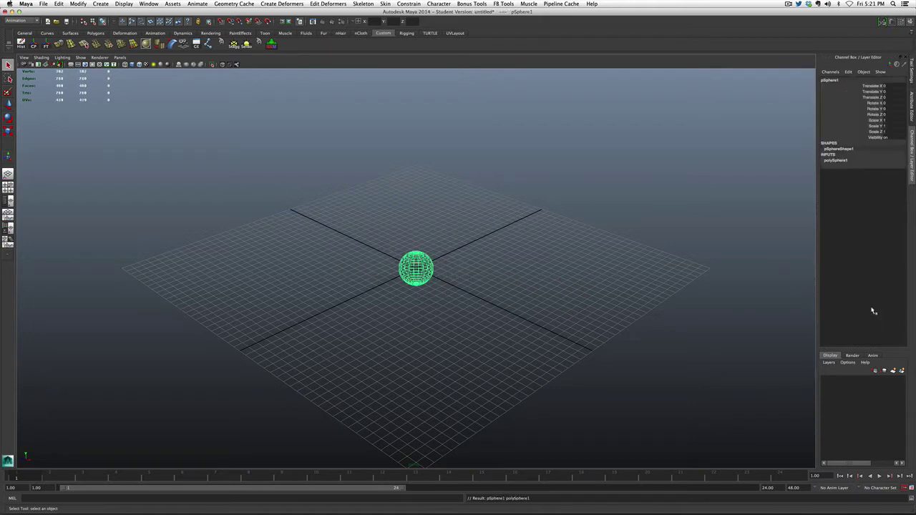
click(859, 160)
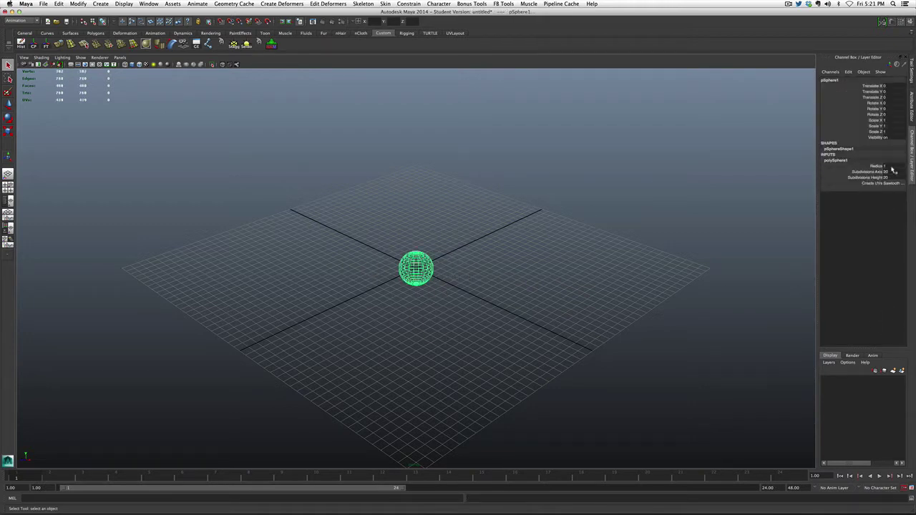
double_click(892, 167)
text(3)
key(Return)
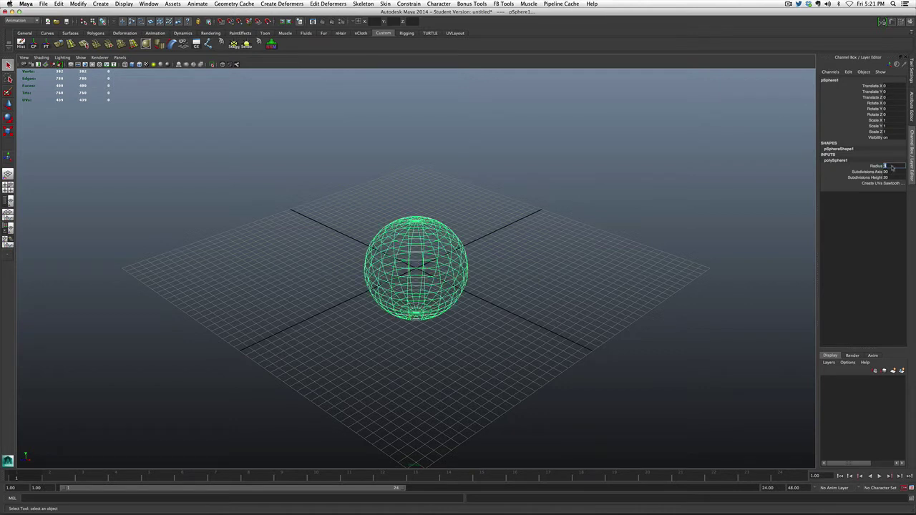
Step: Display the sphere shaded and orbit to a lower viewing angle
click(676, 210)
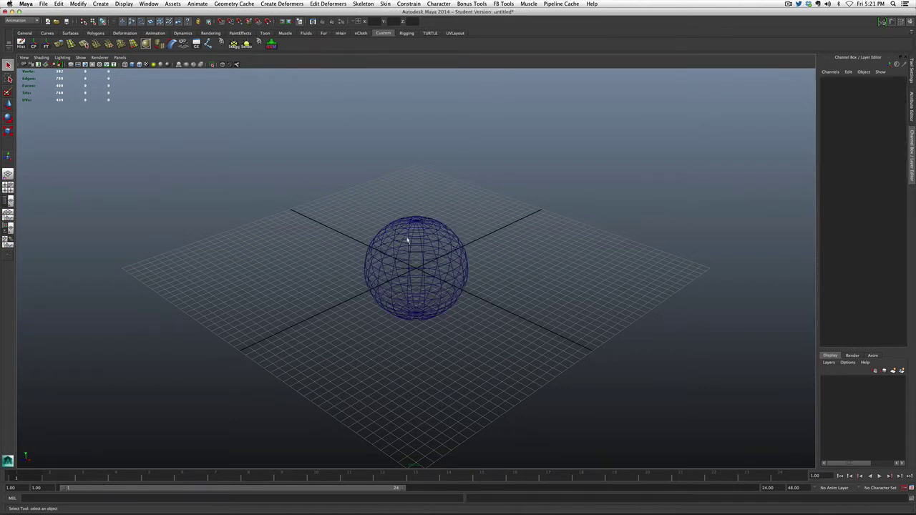
click(410, 250)
key(5)
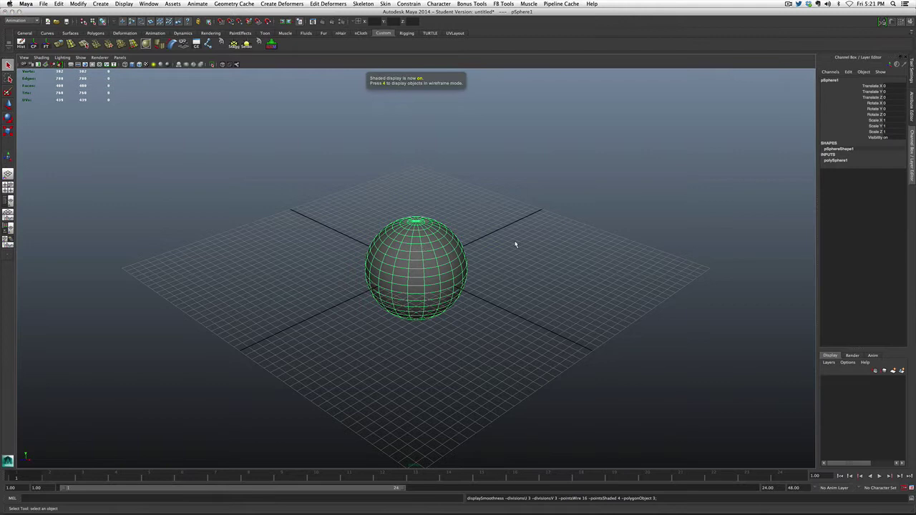
click(517, 245)
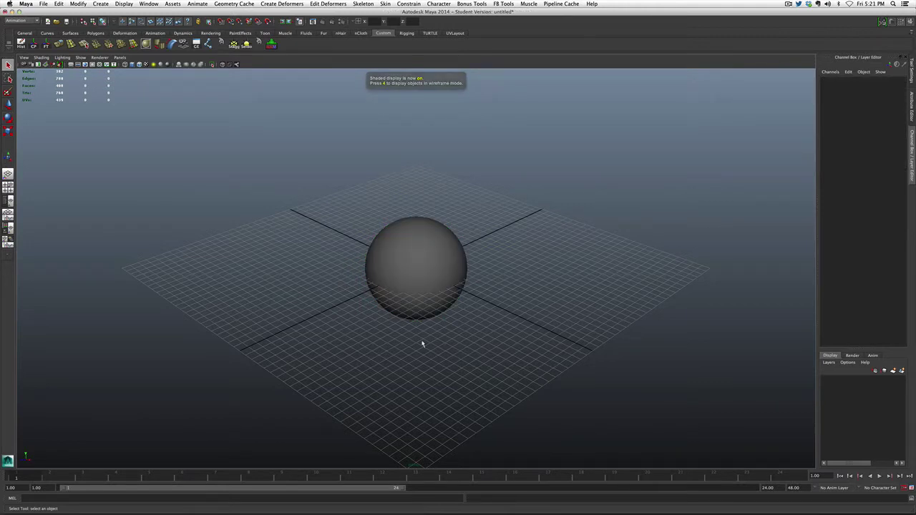
mouse_move(444, 360)
alt+mouse_down()
mouse_move(468, 350)
mouse_move(180, 145)
alt+mouse_up()
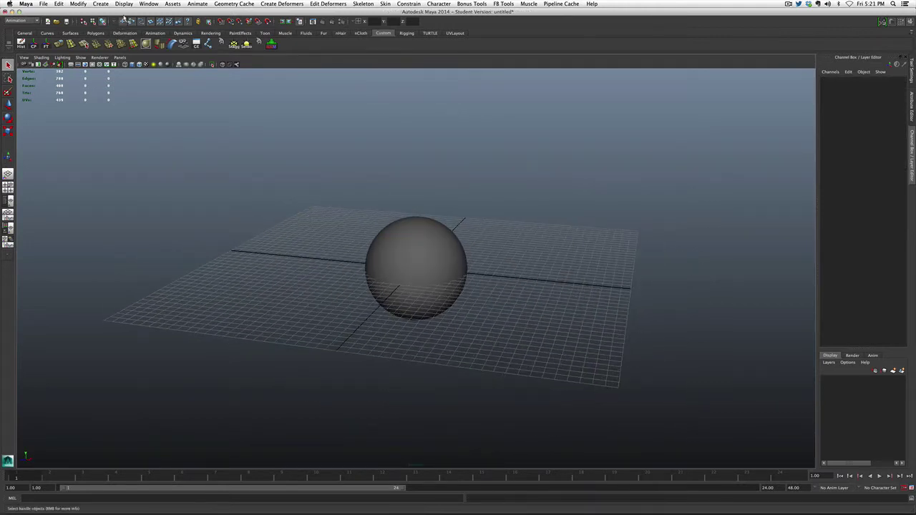
Step: Create 3D text reading 'Disco' with the Bevel type and default bevel settings
click(101, 3)
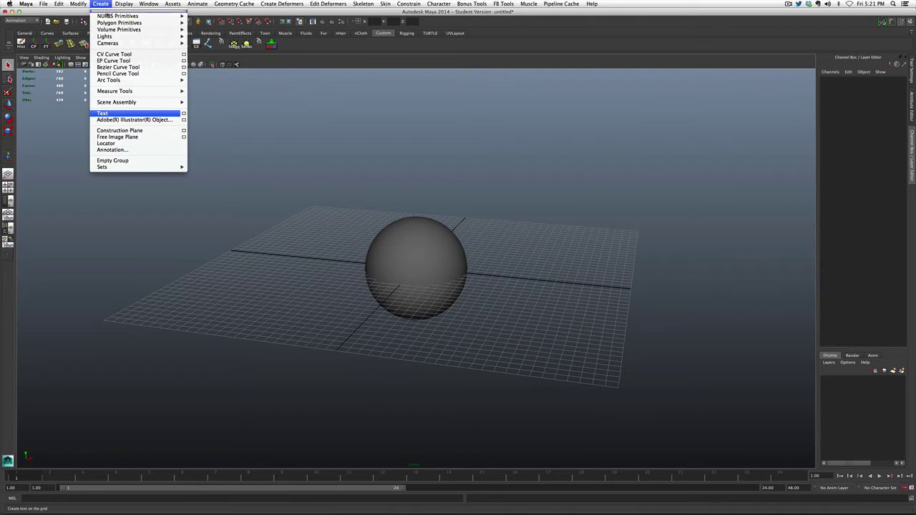
click(184, 113)
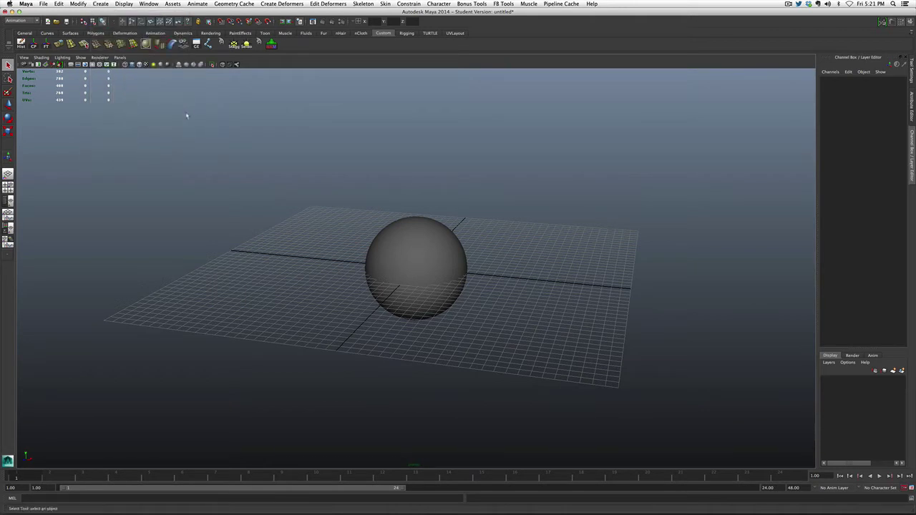
drag(472, 150, 227, 126)
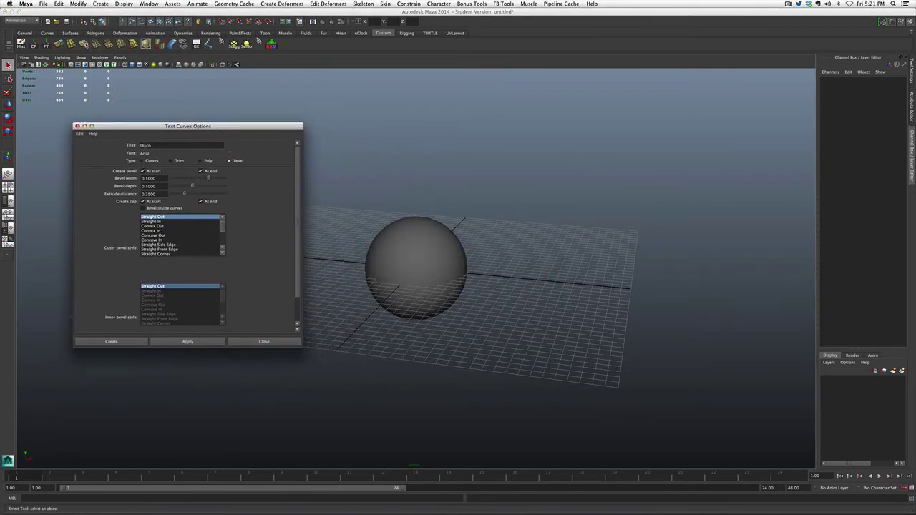
click(104, 147)
click(179, 161)
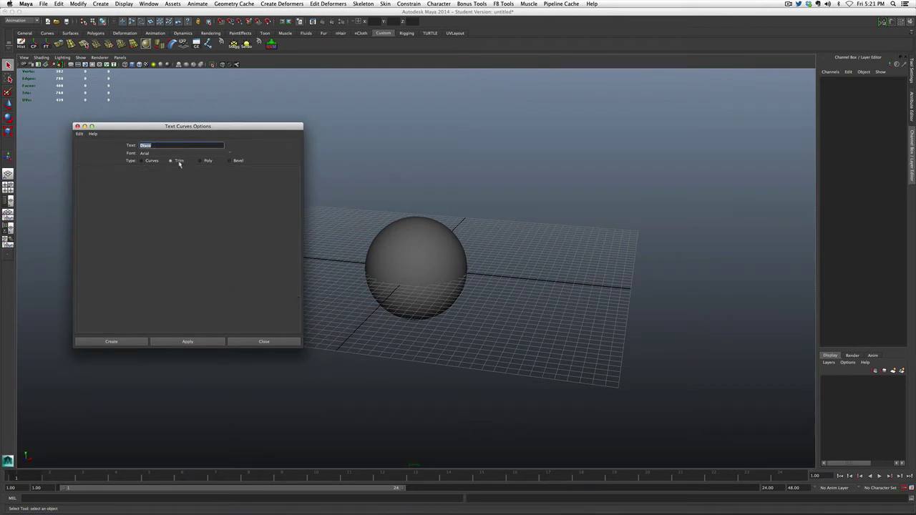
click(205, 162)
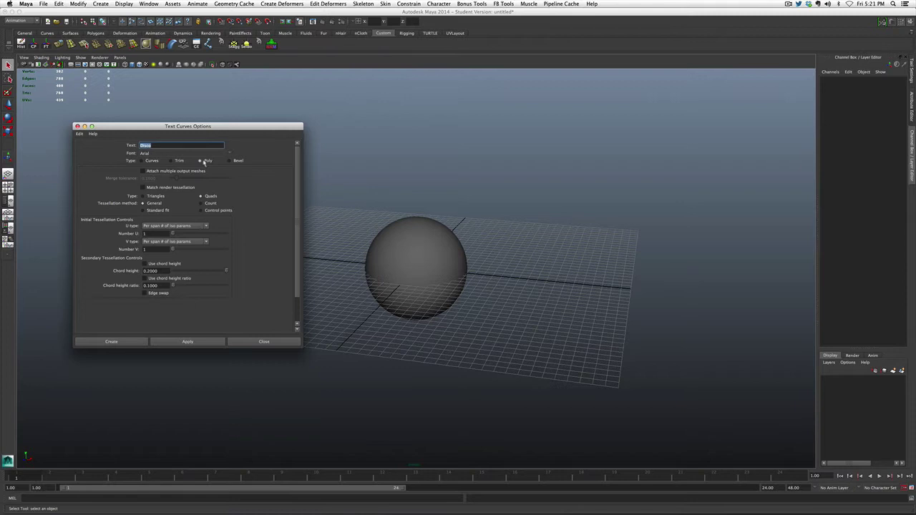
click(237, 162)
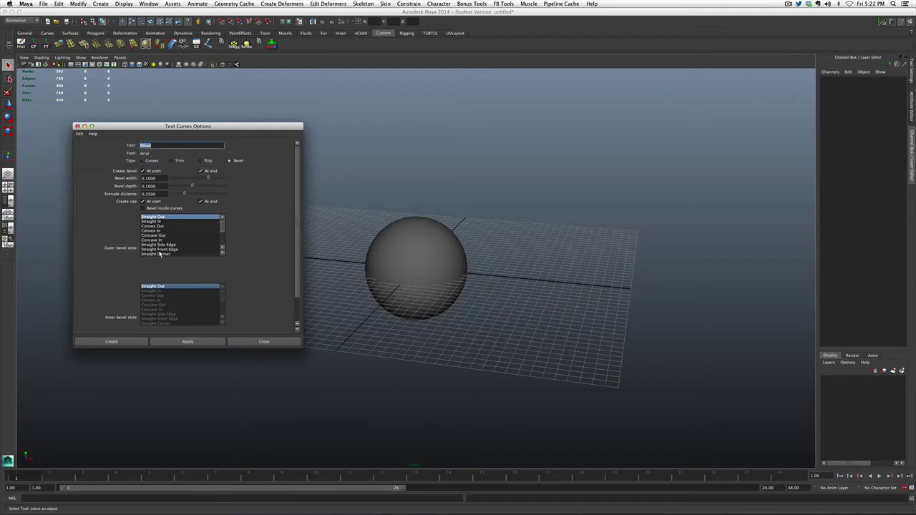
scroll(172, 237, down, 3)
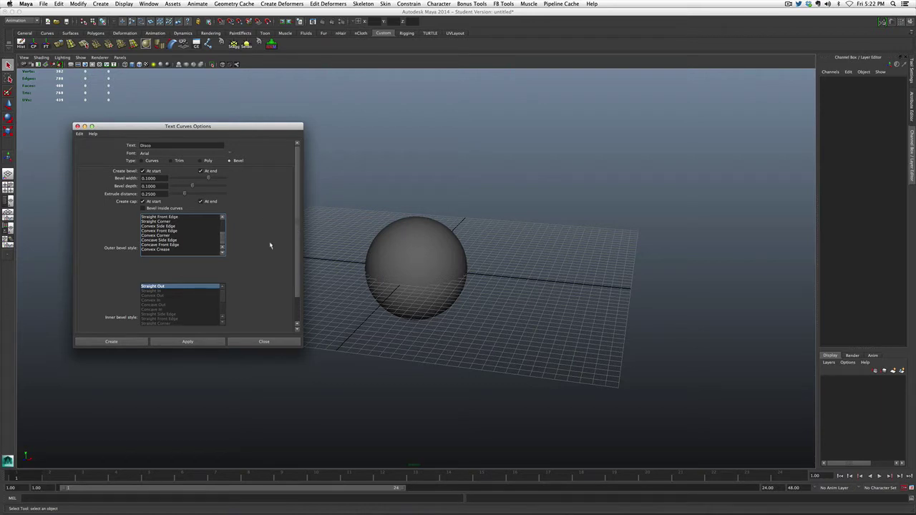
scroll(298, 240, down, 2)
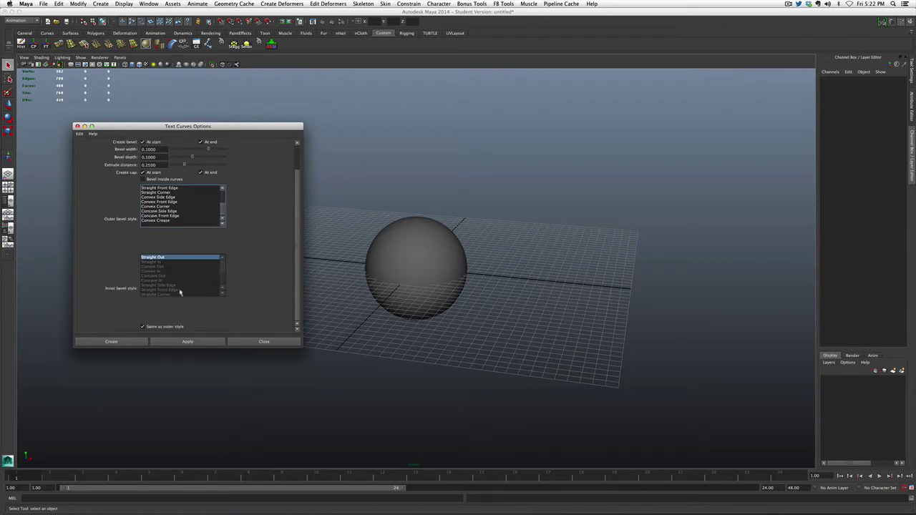
click(187, 342)
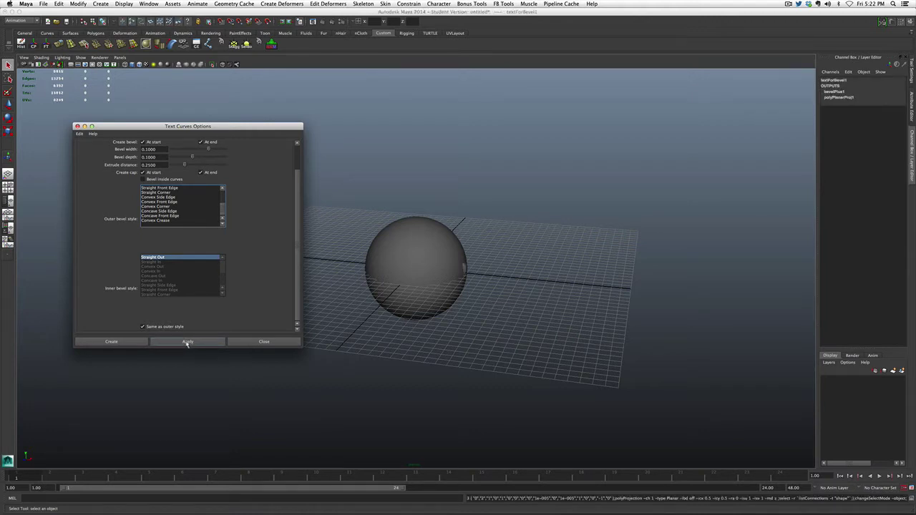
Step: Put the sphere on new layer1, hide that layer, and select the framed Disco text
click(265, 343)
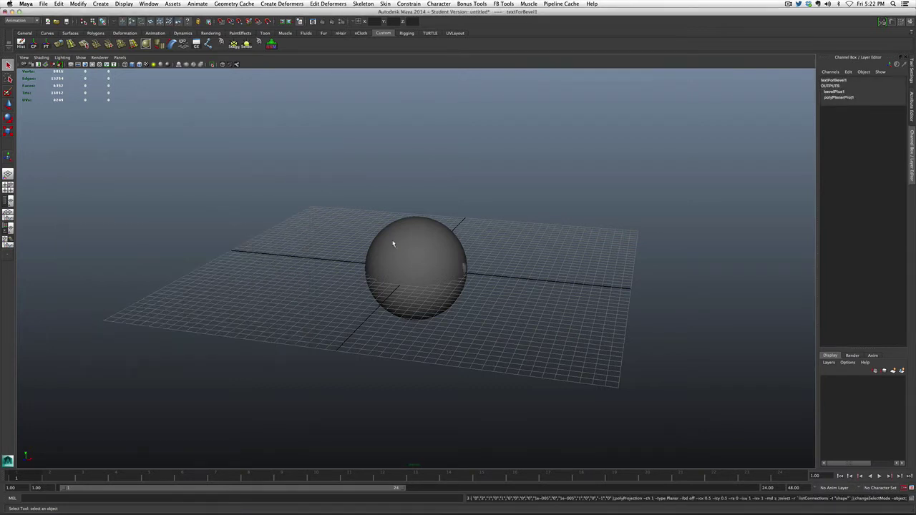
click(420, 232)
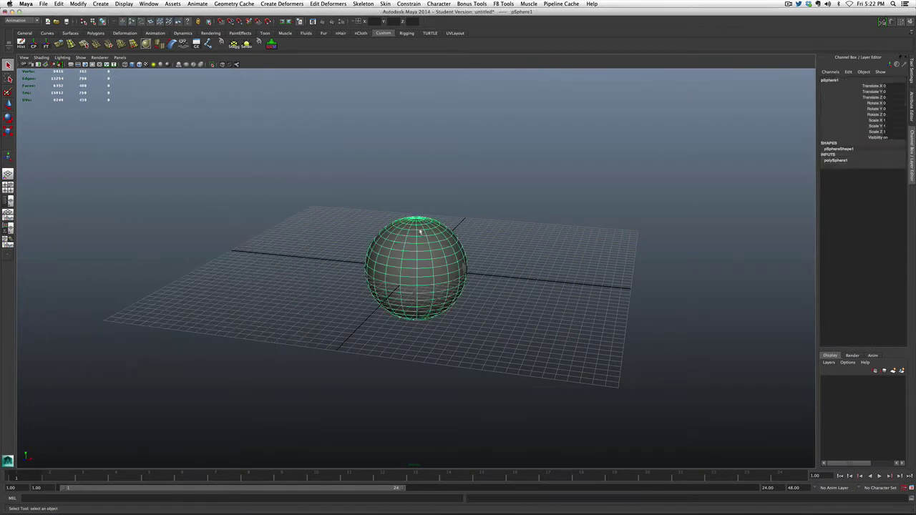
click(902, 372)
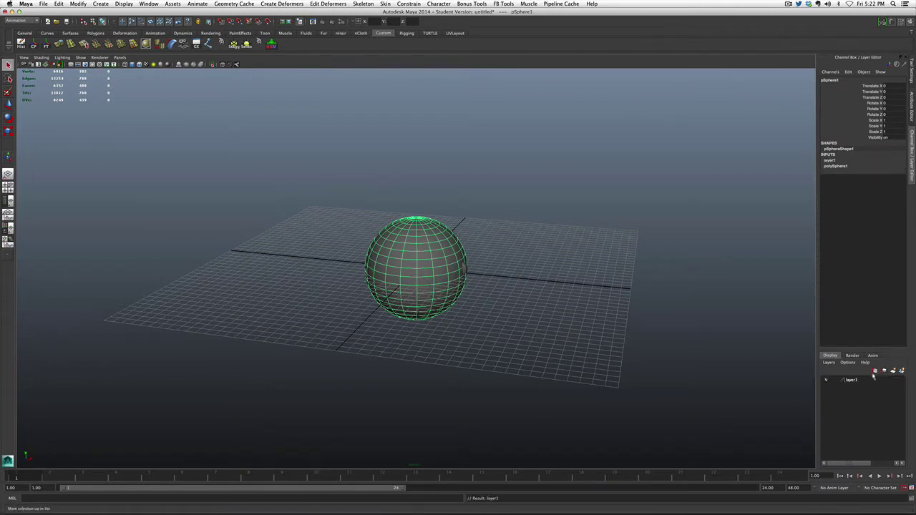
click(827, 380)
key(f)
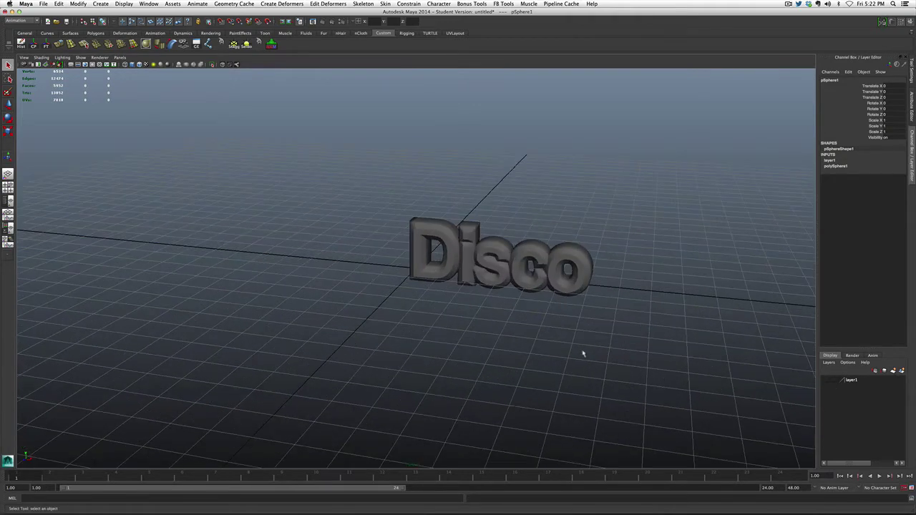
click(489, 215)
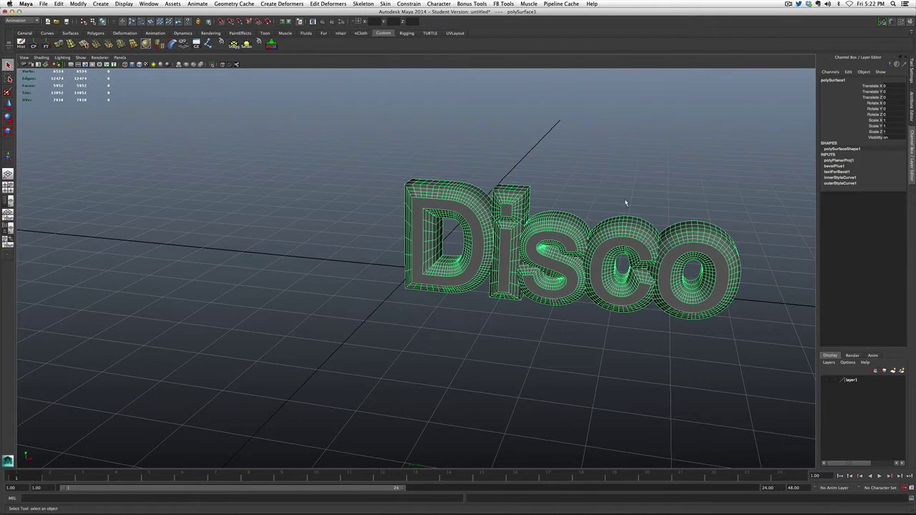
key(ctrl+a)
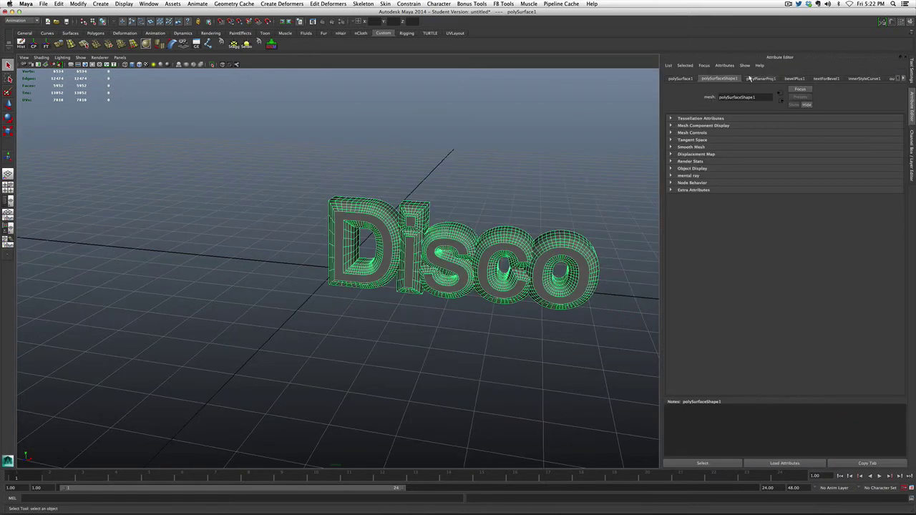
click(796, 78)
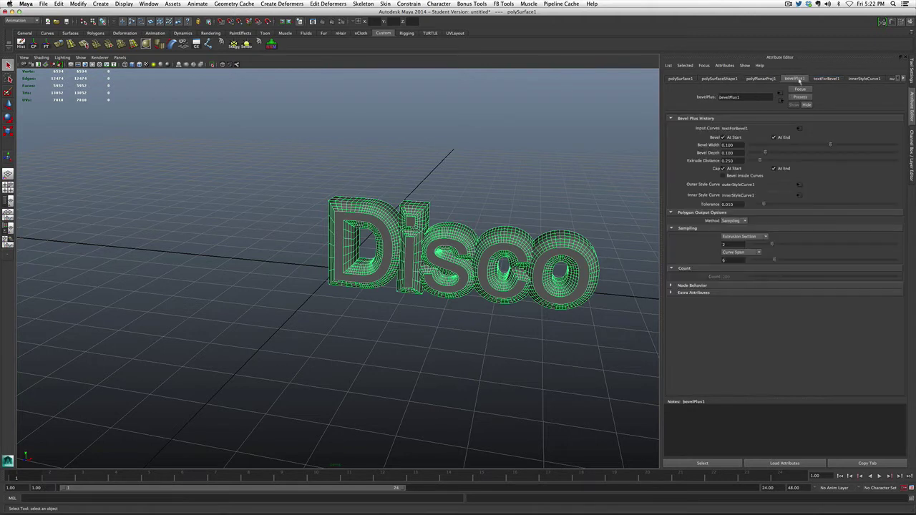
click(825, 79)
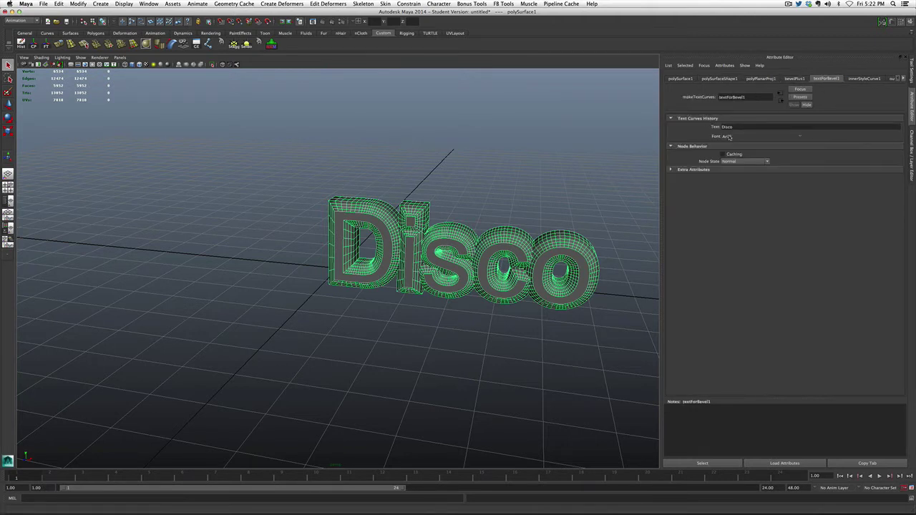
click(863, 78)
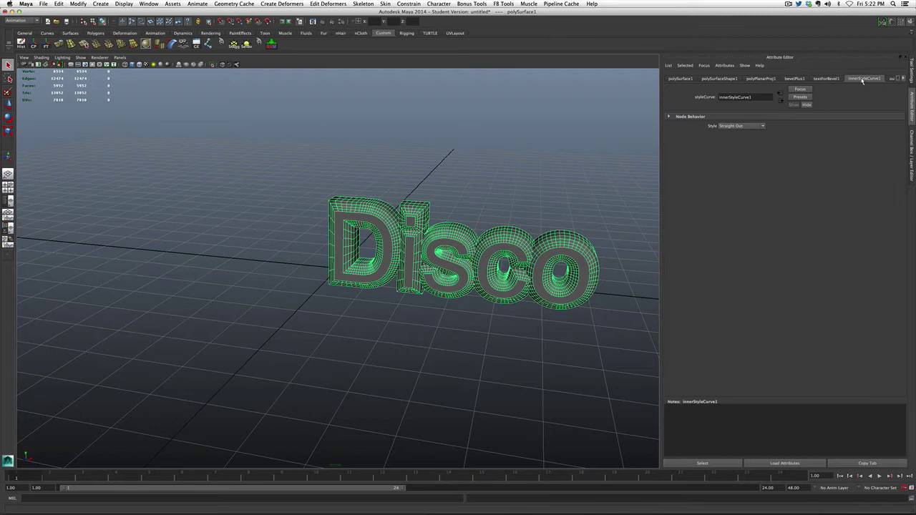
click(795, 78)
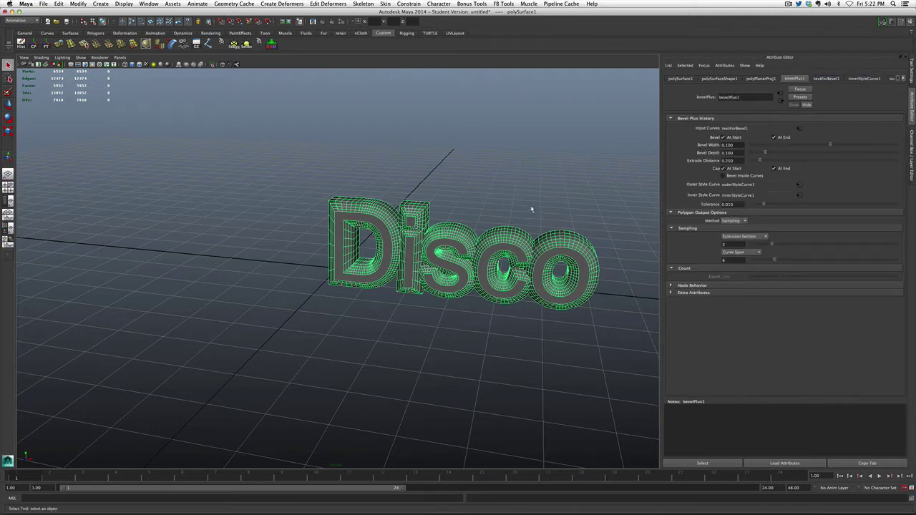
scroll(383, 293, down, 10)
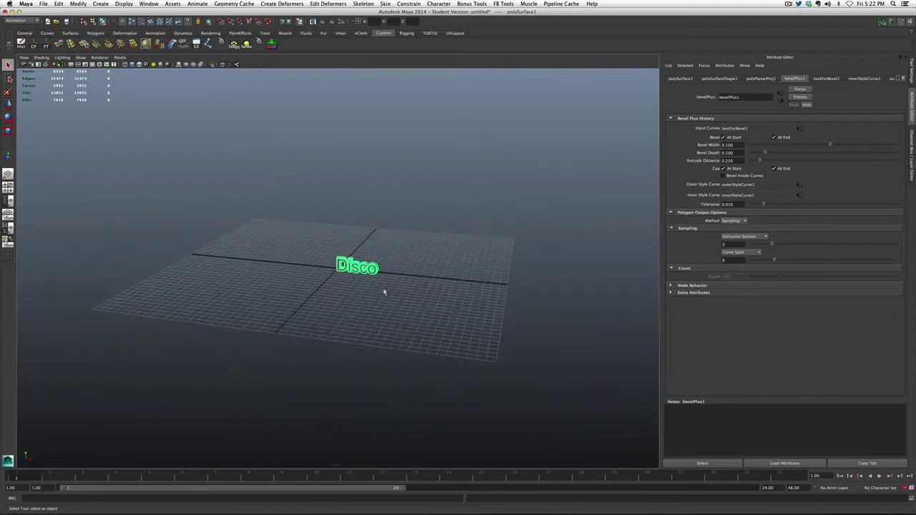
scroll(384, 292, up, 5)
scroll(383, 292, down, 5)
scroll(383, 292, up, 12)
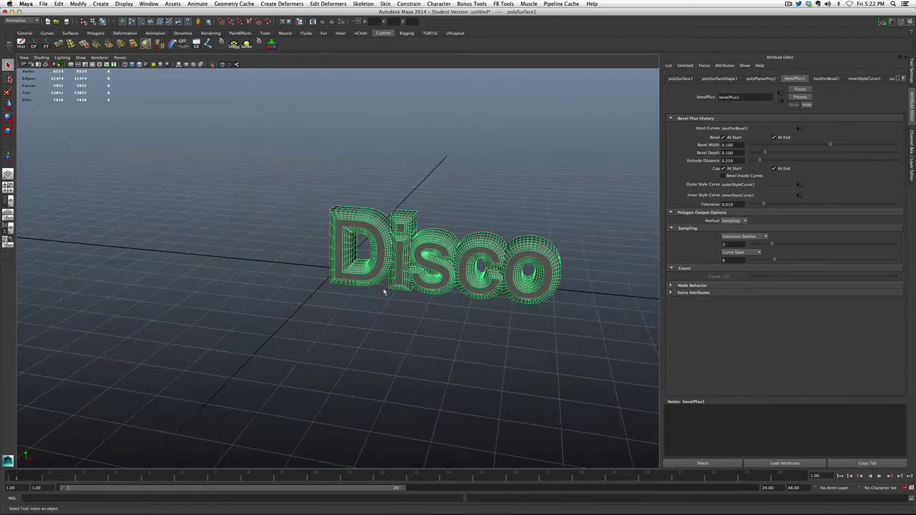
Step: Set bevelPlus1's Bevel Width, Bevel Depth and Extrude Distance each to 0.01
click(730, 144)
double_click(730, 144)
text(01)
key(Return)
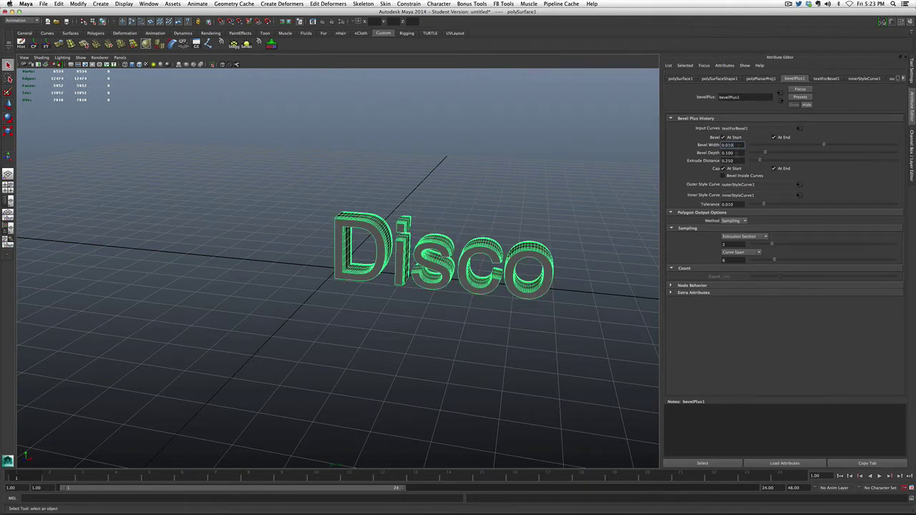
double_click(729, 153)
text(01)
key(Return)
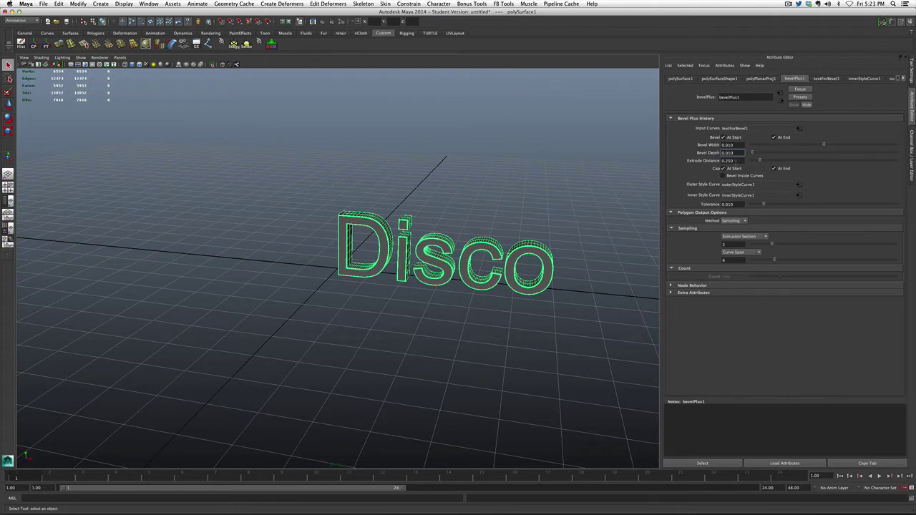
double_click(730, 160)
text(01)
key(Return)
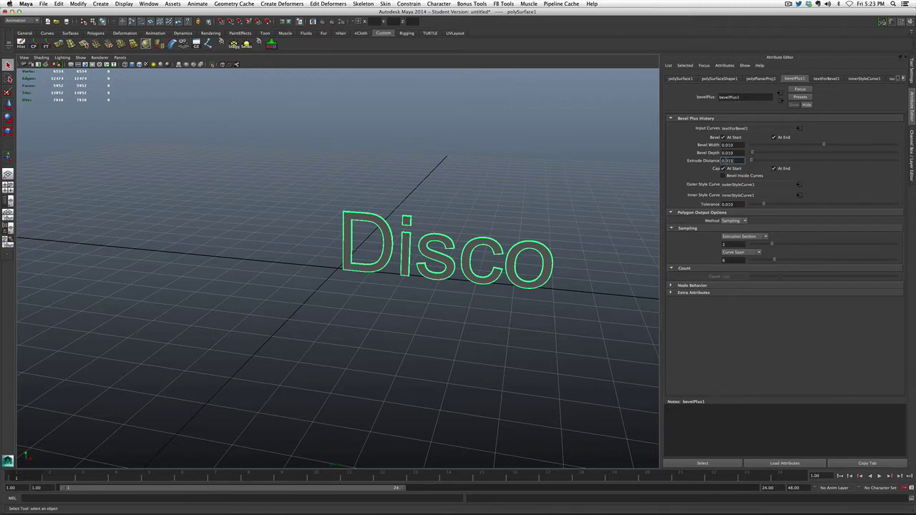
Step: Frame the Disco text and raise its Extrude Distance to about 0.059
click(412, 311)
alt+drag(409, 311, 434, 303)
alt+right_drag(434, 303, 461, 289)
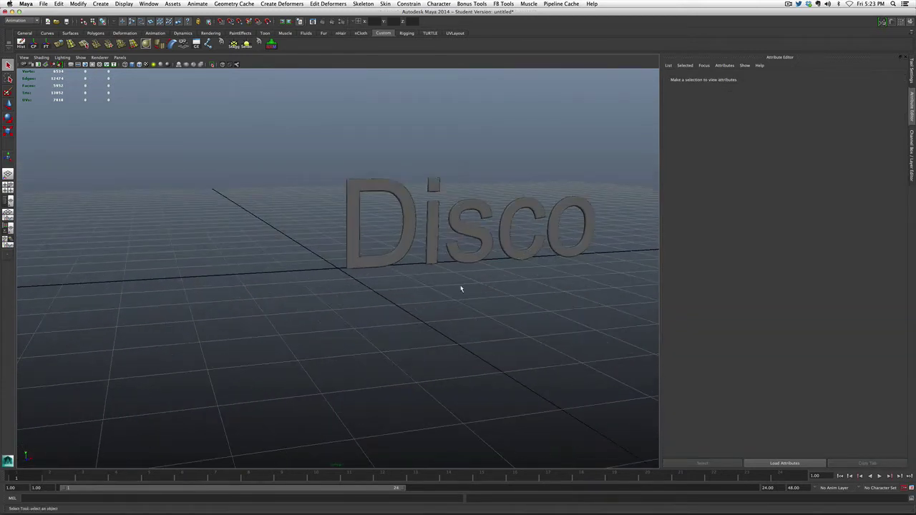
alt+middle_drag(461, 289, 360, 344)
scroll(358, 341, up, 5)
click(396, 308)
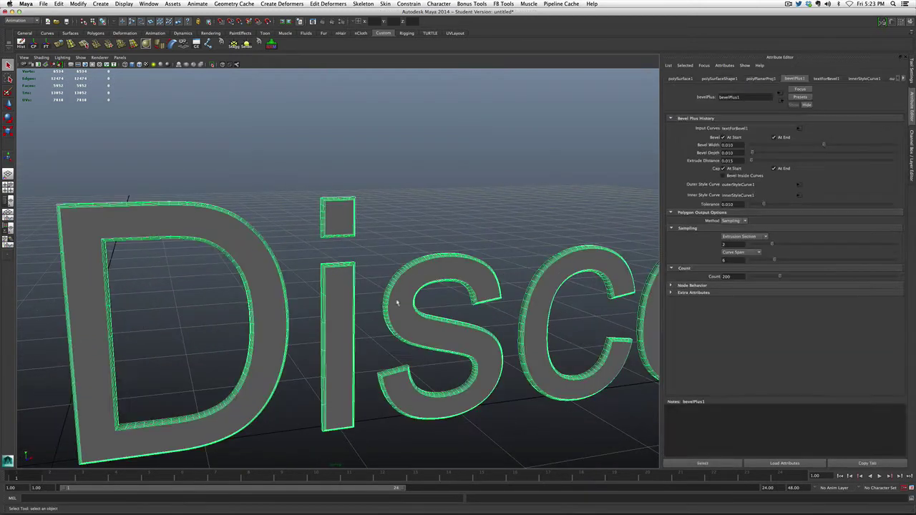
alt+drag(396, 308, 494, 286)
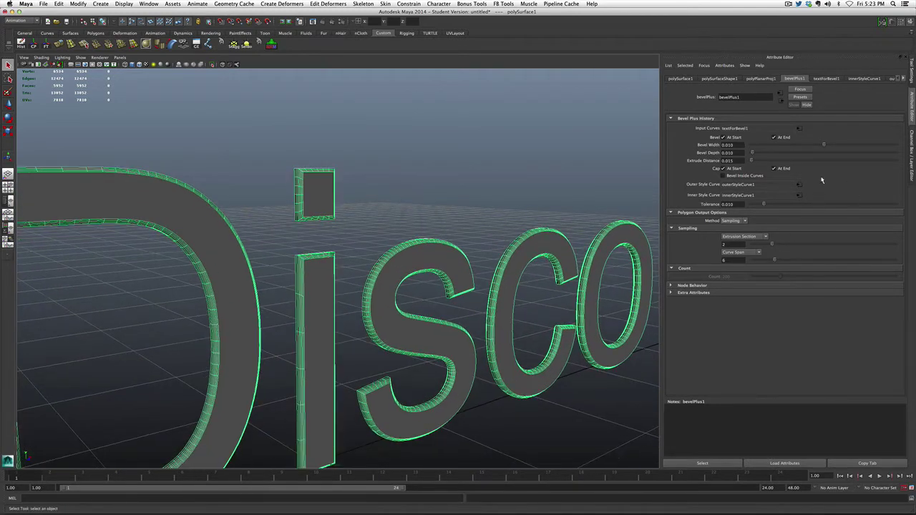
drag(751, 161, 753, 163)
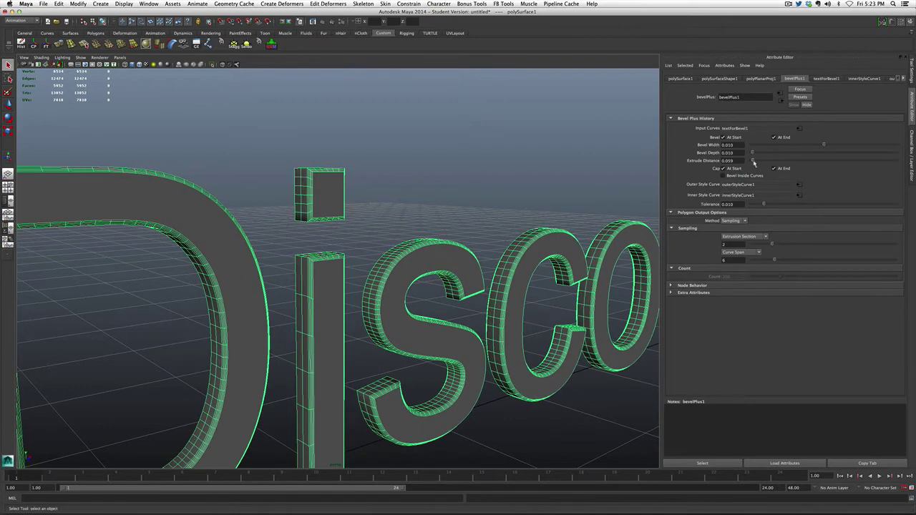
Step: In the outerStyleCurve1 settings, set the outer bevel Style to Convex Out
click(818, 79)
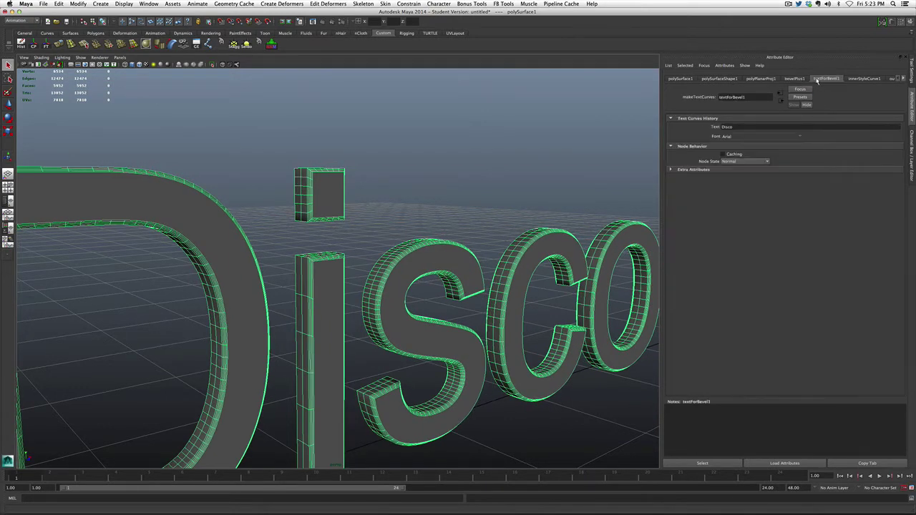
click(859, 80)
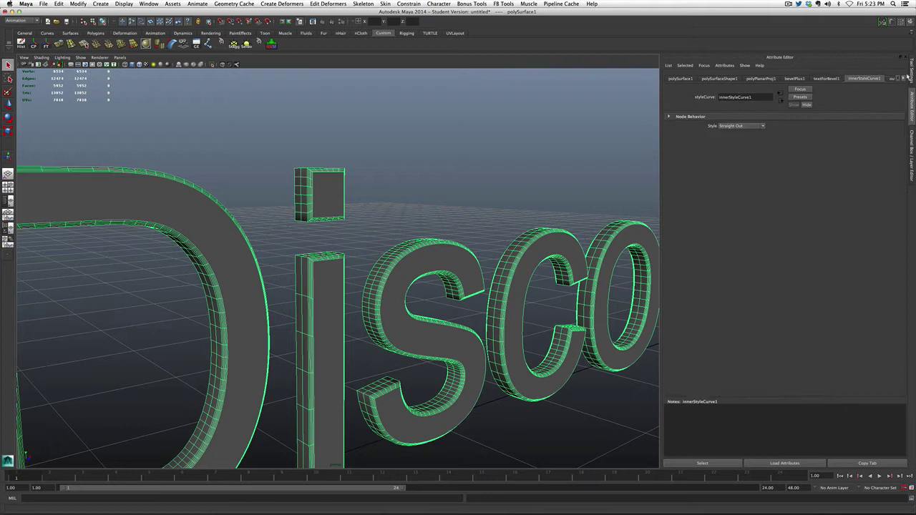
click(906, 79)
click(795, 78)
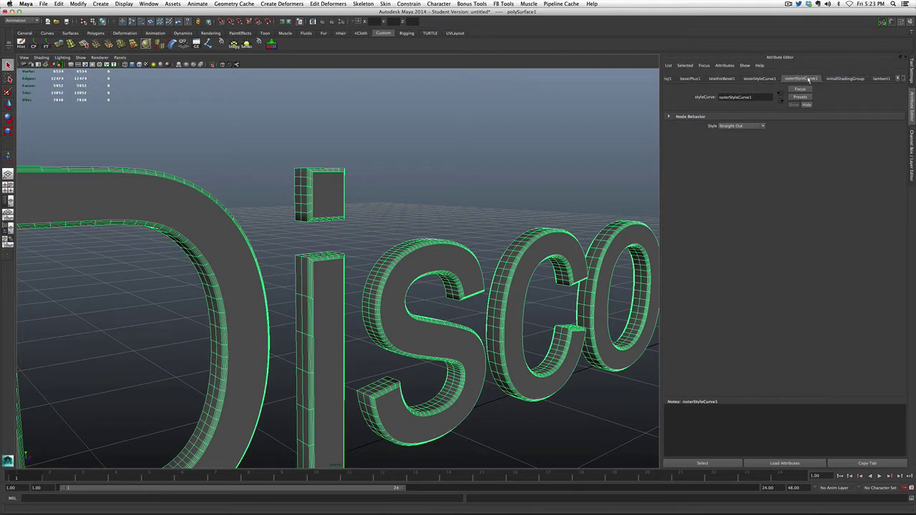
click(774, 78)
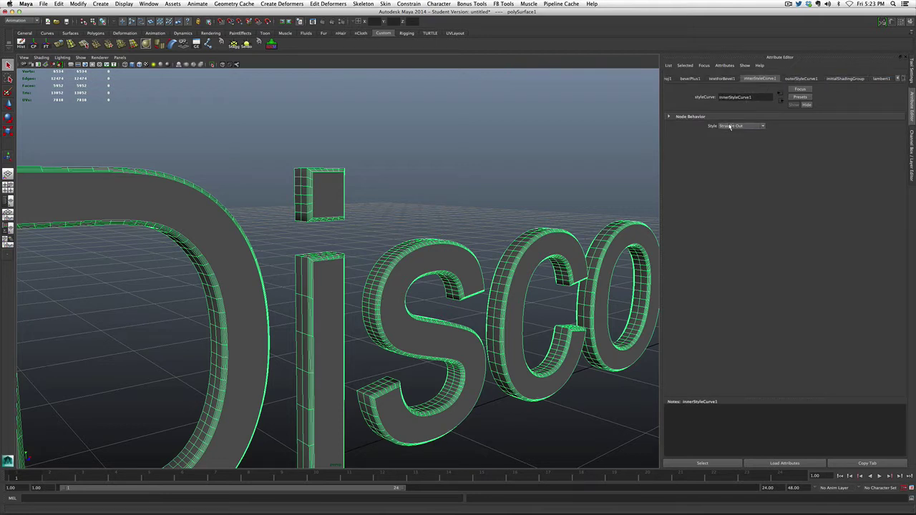
click(790, 79)
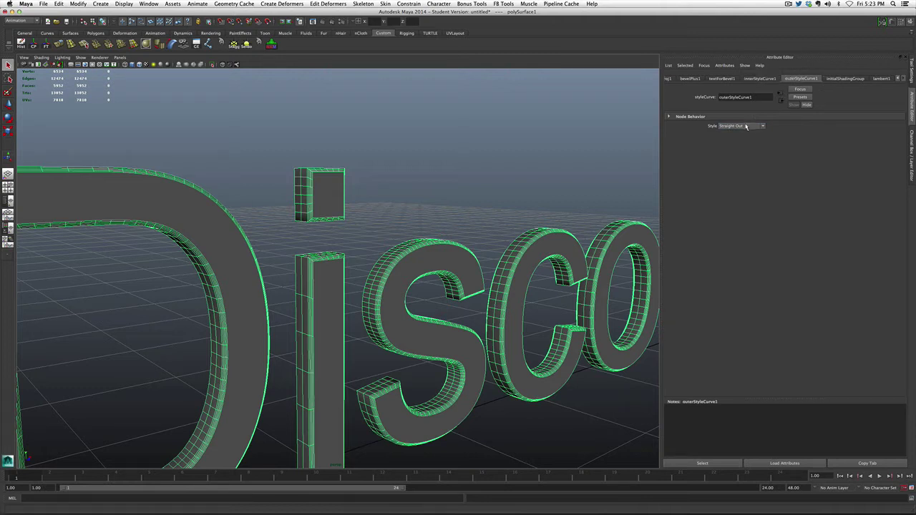
click(747, 125)
click(741, 141)
Step: Try Convex In for the outer bevel, then settle on Concave Out
click(529, 206)
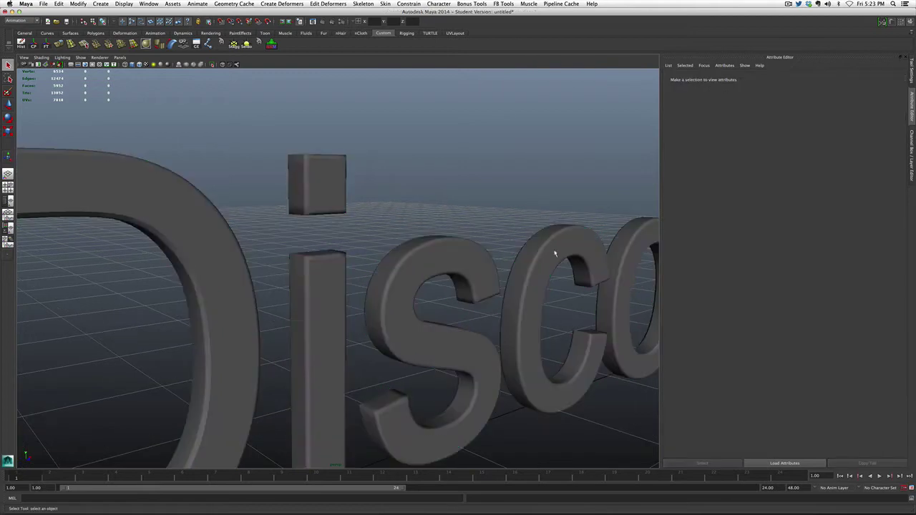
click(548, 249)
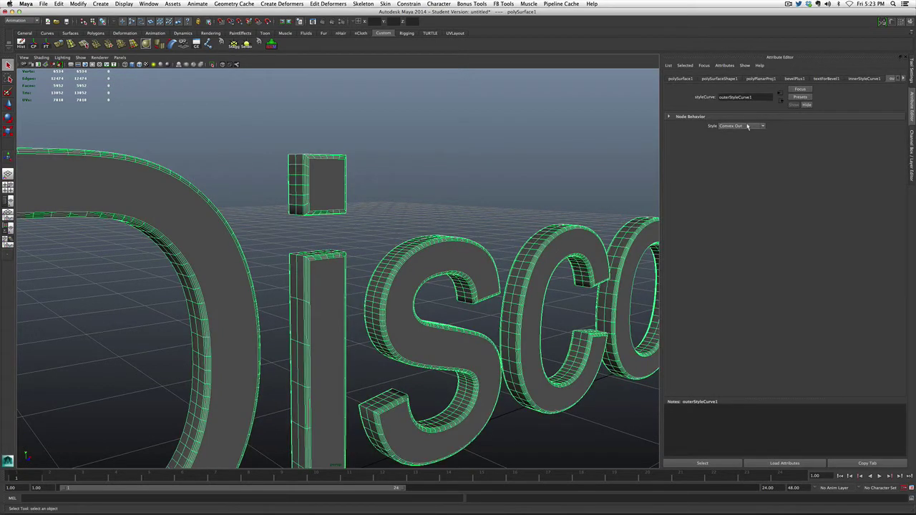
click(748, 126)
click(741, 148)
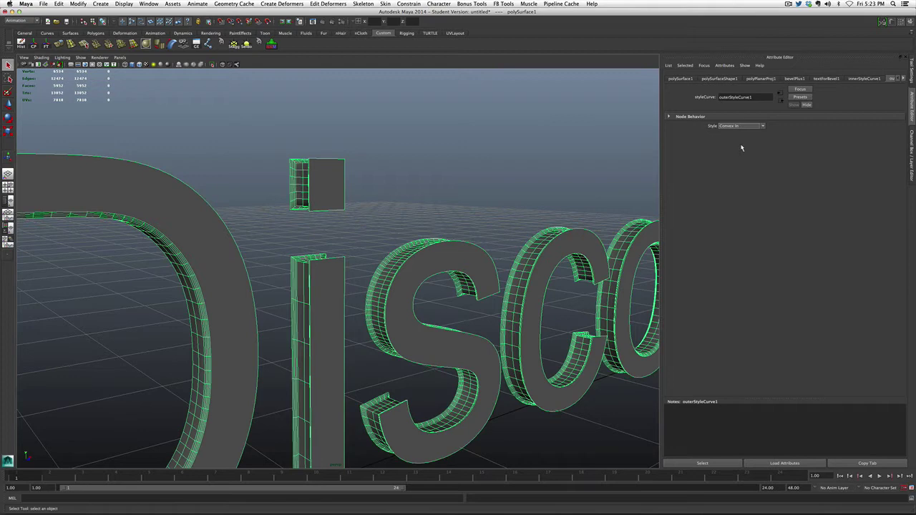
click(519, 168)
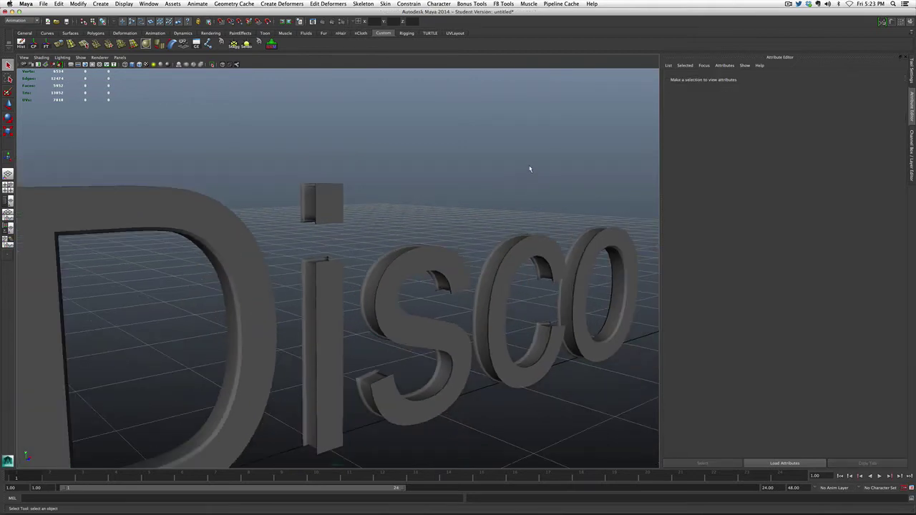
alt+drag(529, 169, 529, 213)
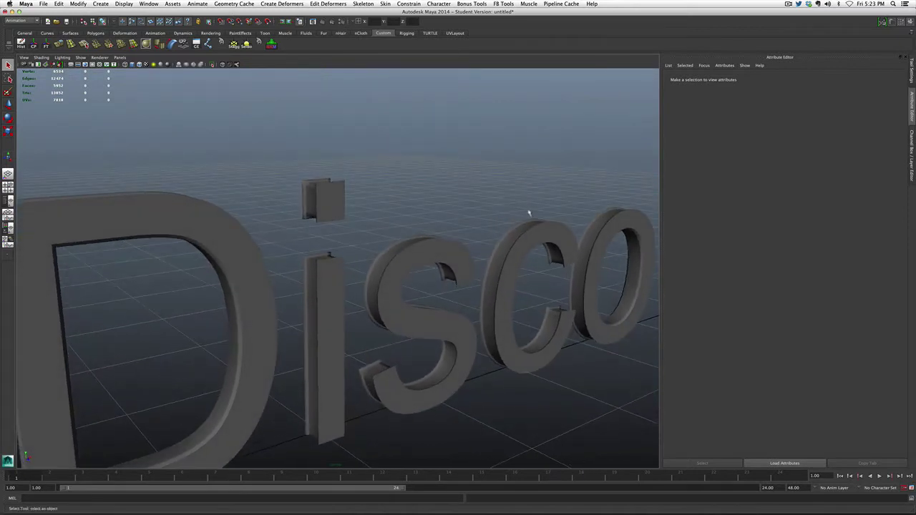
click(535, 229)
click(746, 127)
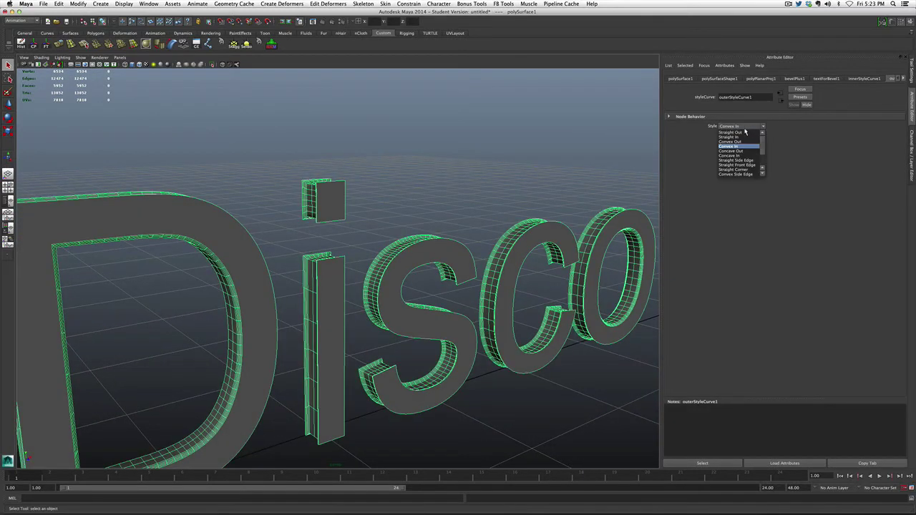
click(744, 151)
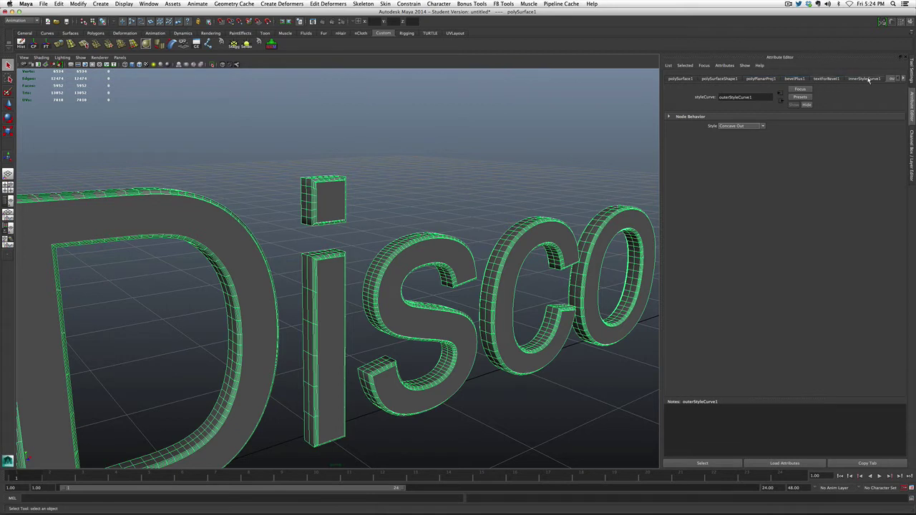
Step: Try Convex Out, then set the inner bevel Style to Straight In and return to the previous view
click(869, 80)
click(730, 127)
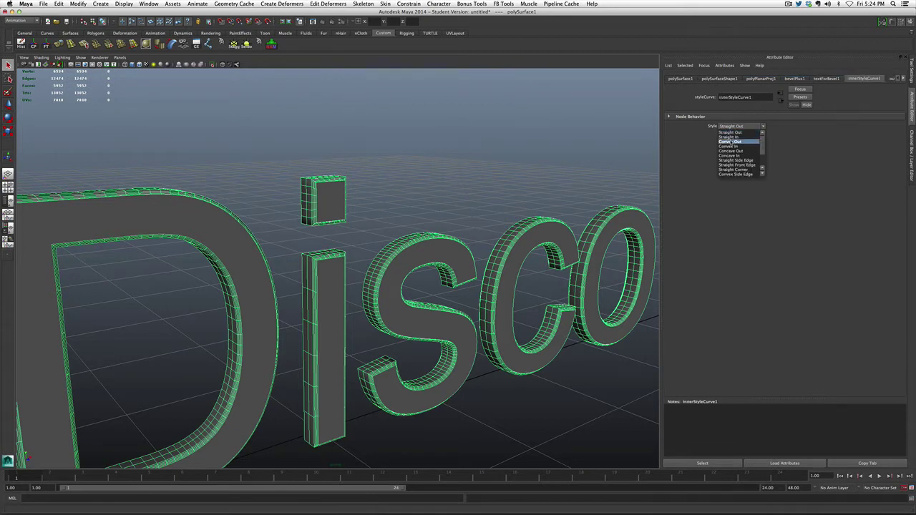
click(730, 142)
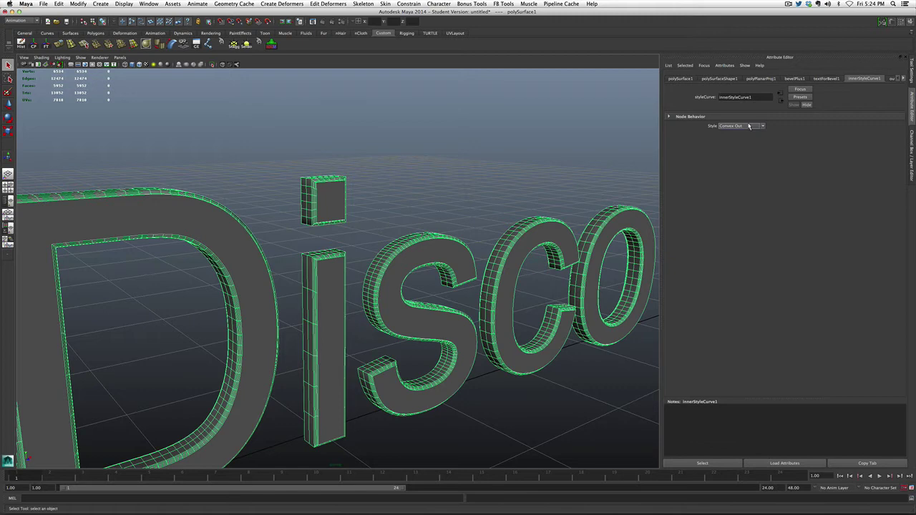
click(753, 126)
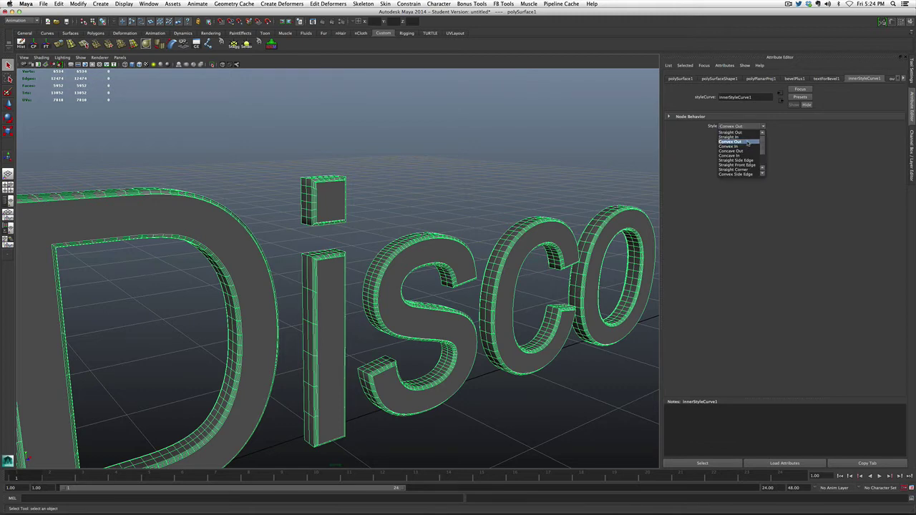
click(745, 137)
click(611, 154)
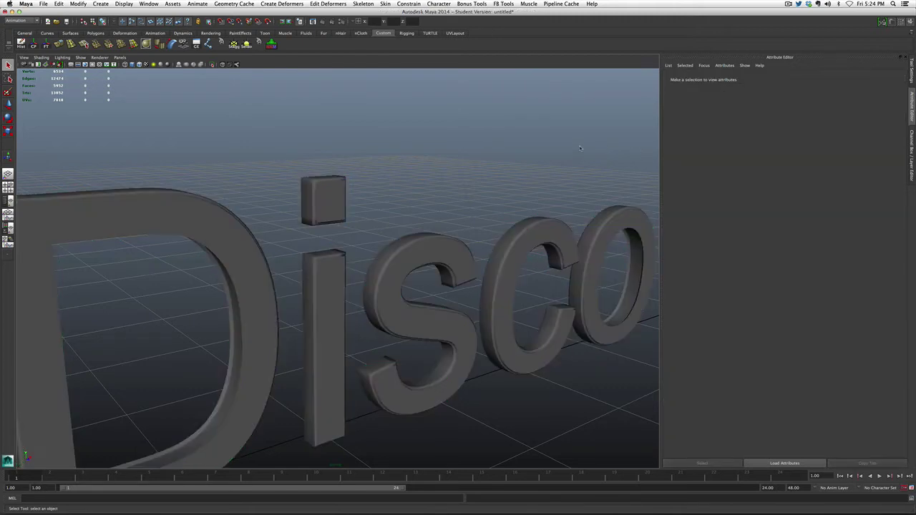
alt+drag(611, 154, 459, 154)
key(bracketleft)
key(bracketleft)
key(bracketleft)
key(bracketleft)
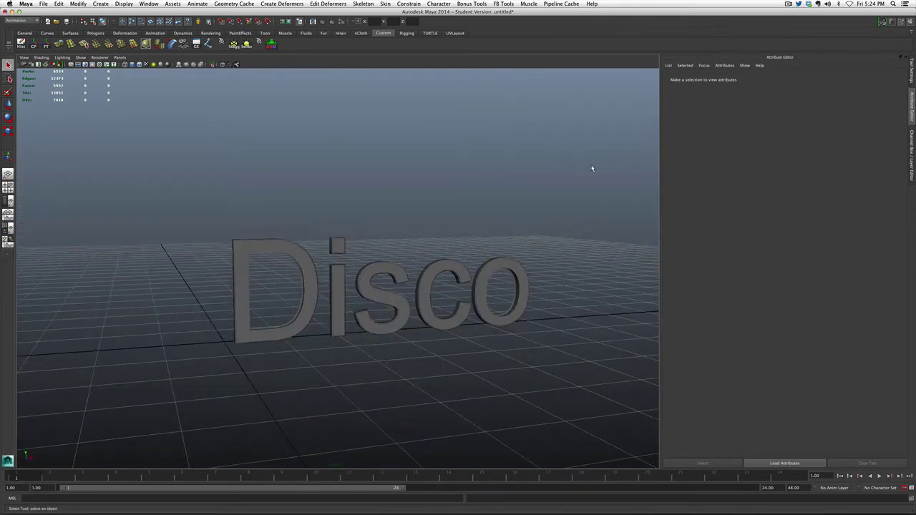
Step: Frame the Disco text and scale it uniformly to about 1.903 with the Channel Box showing
click(456, 310)
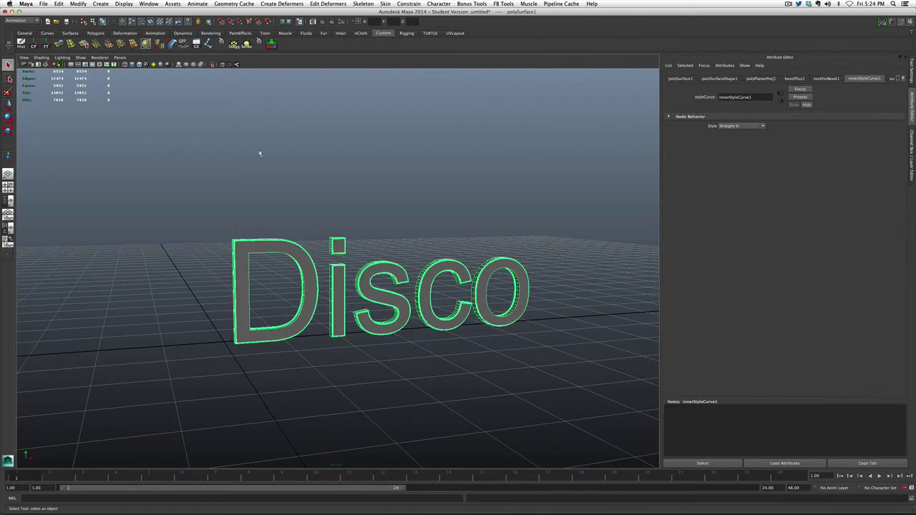
key(bracketright)
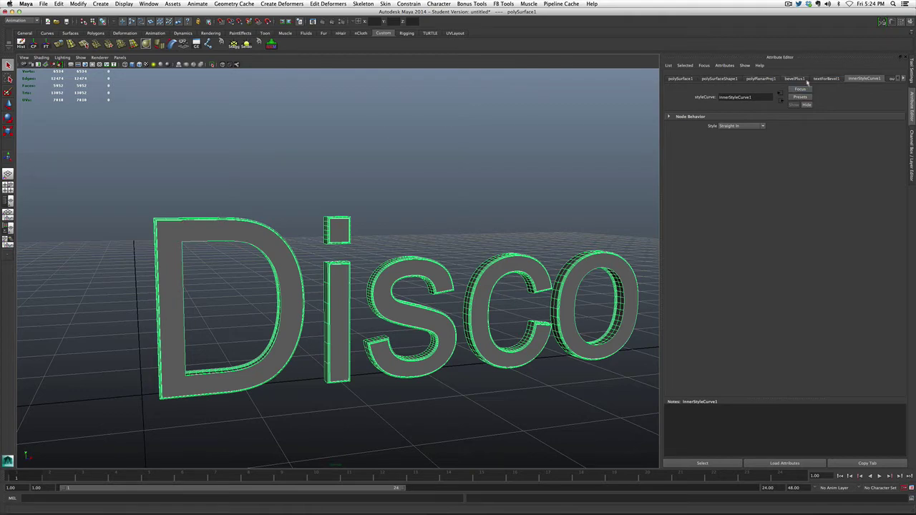
scroll(307, 160, down, 5)
scroll(307, 162, up, 2)
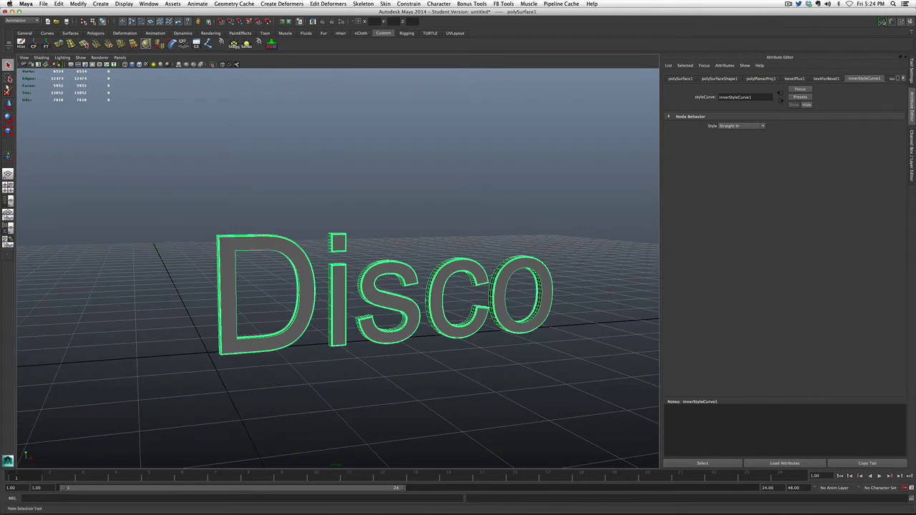
key(w)
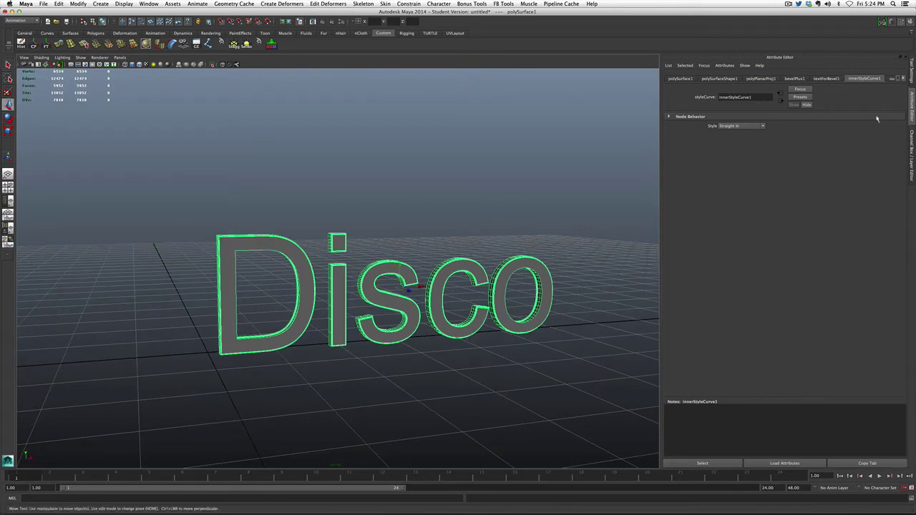
click(912, 146)
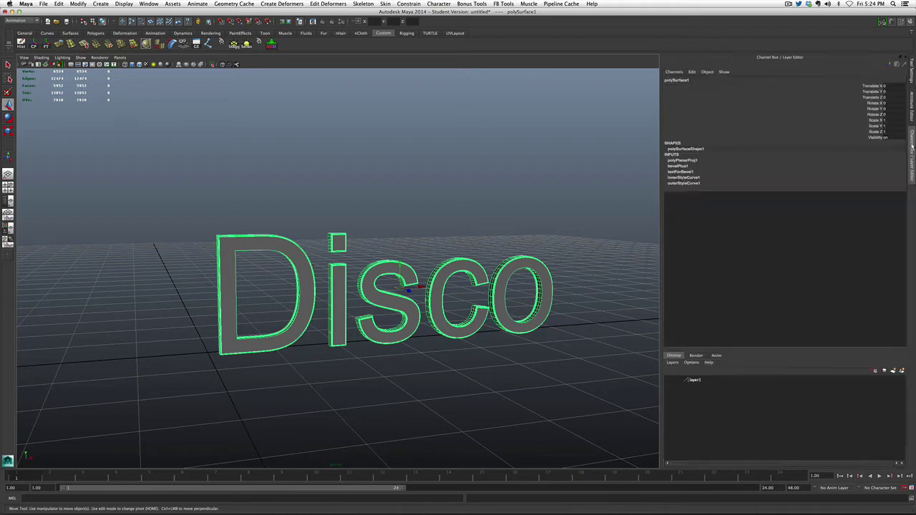
scroll(725, 266, down, 5)
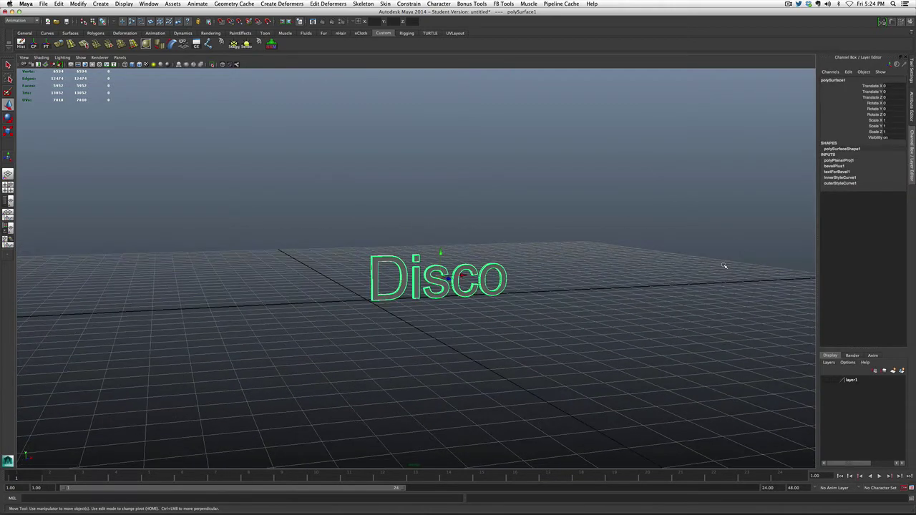
key(r)
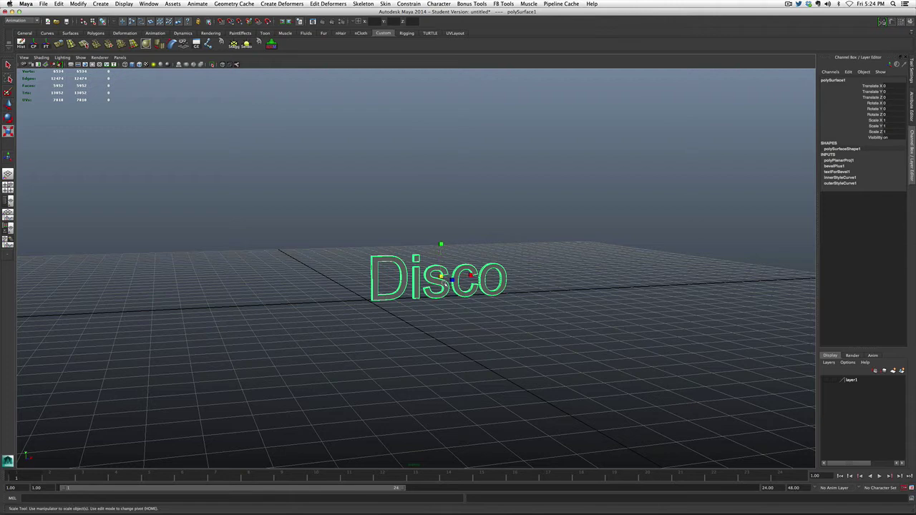
drag(452, 279, 544, 283)
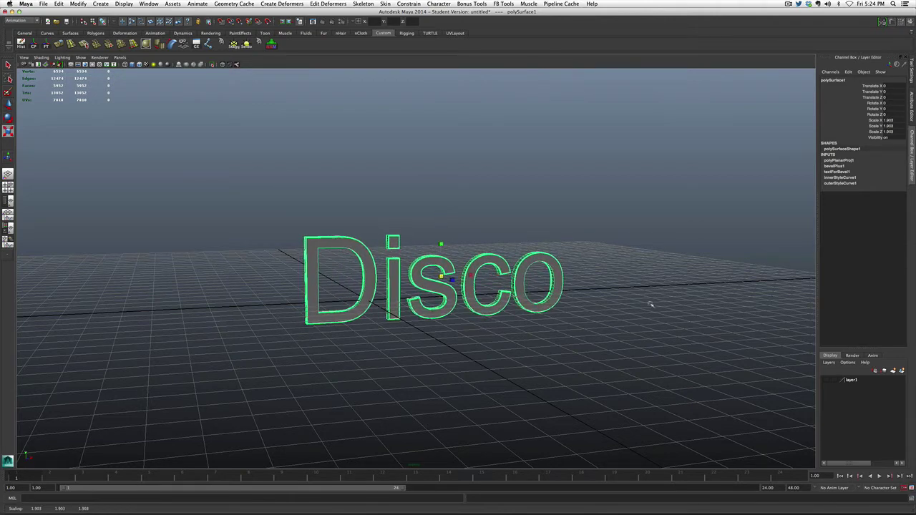
Step: Unhide layer1 and place the Disco text, scaled to 1.46, in front of the sphere
click(827, 380)
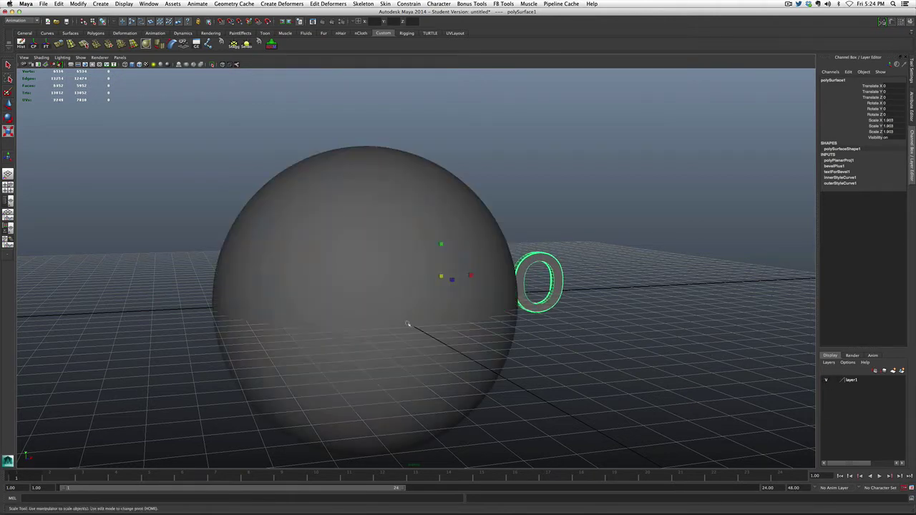
alt+drag(572, 352, 410, 351)
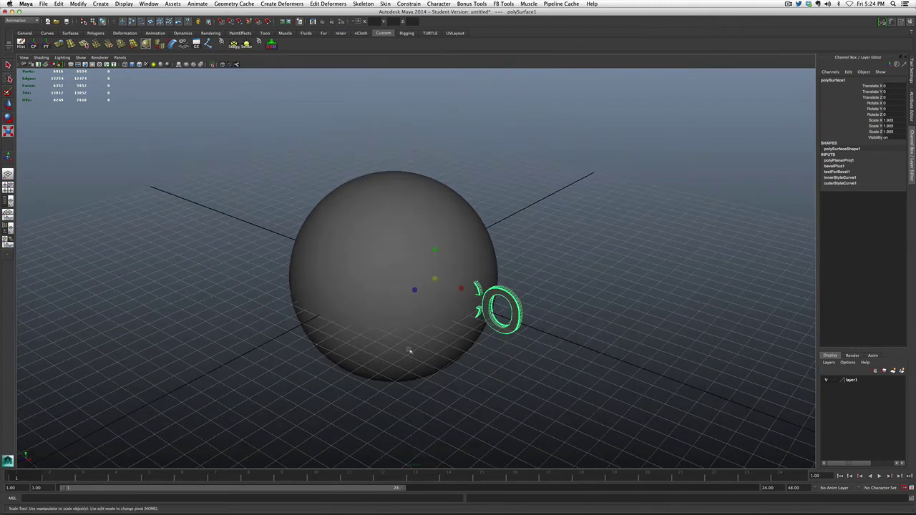
key(w)
drag(420, 290, 396, 303)
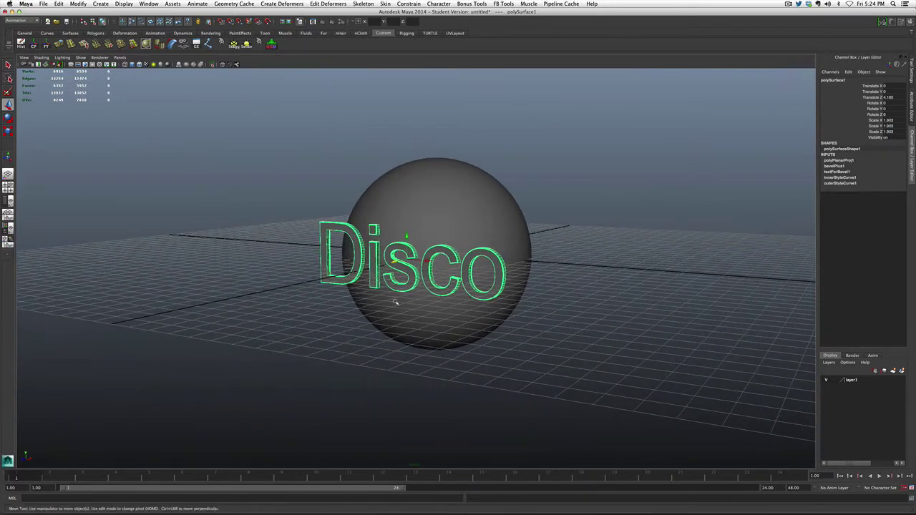
key(r)
drag(406, 262, 427, 365)
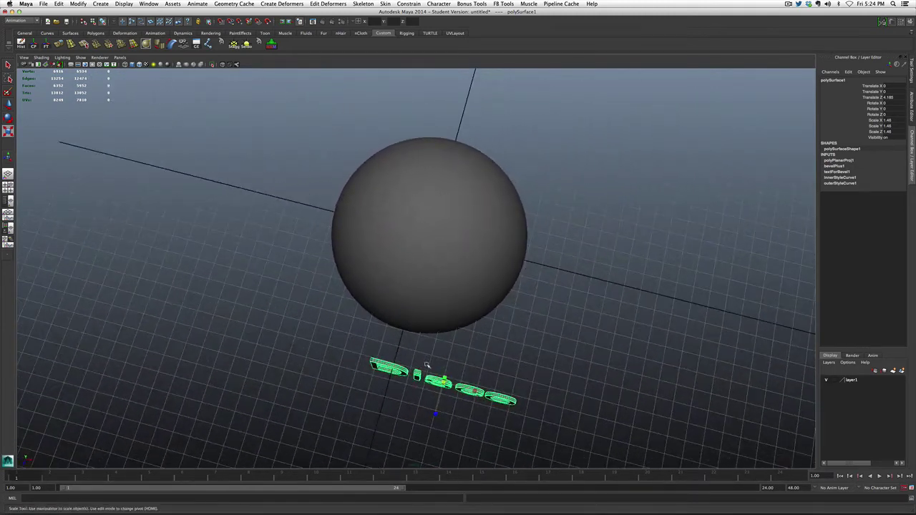
key(w)
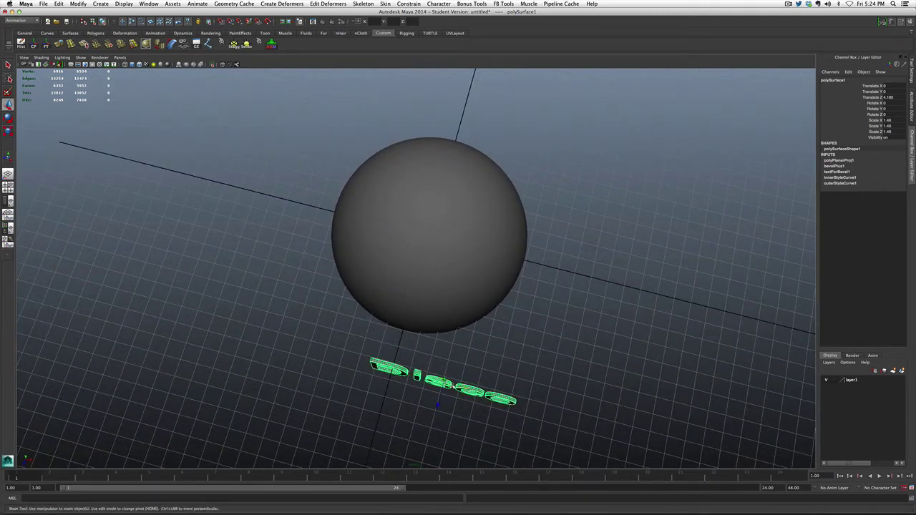
drag(449, 385, 398, 350)
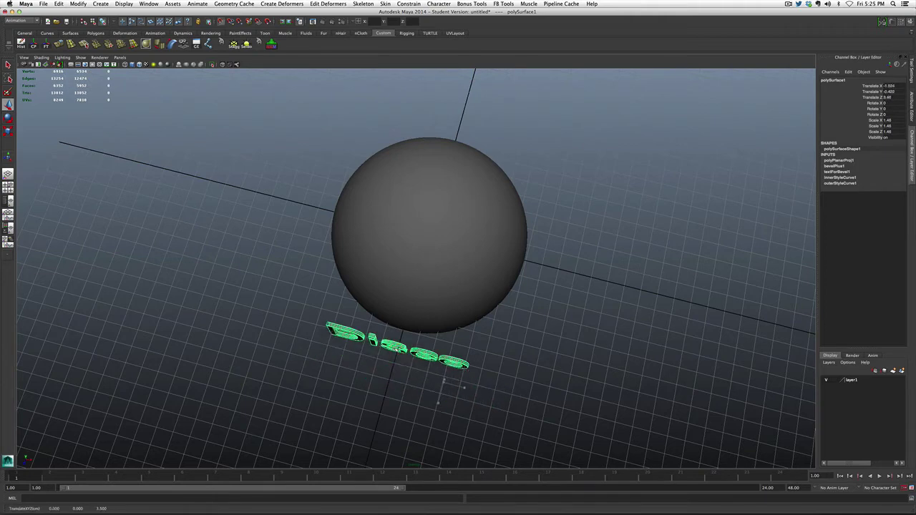
Step: Hide the viewport grid and return to a near-front view of the sphere and text
alt+drag(416, 393, 393, 372)
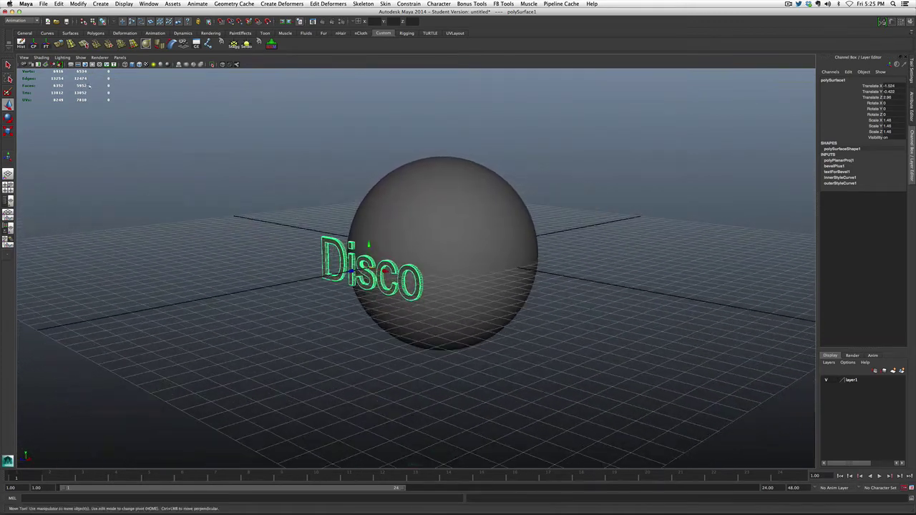
click(70, 64)
scroll(201, 159, up, 3)
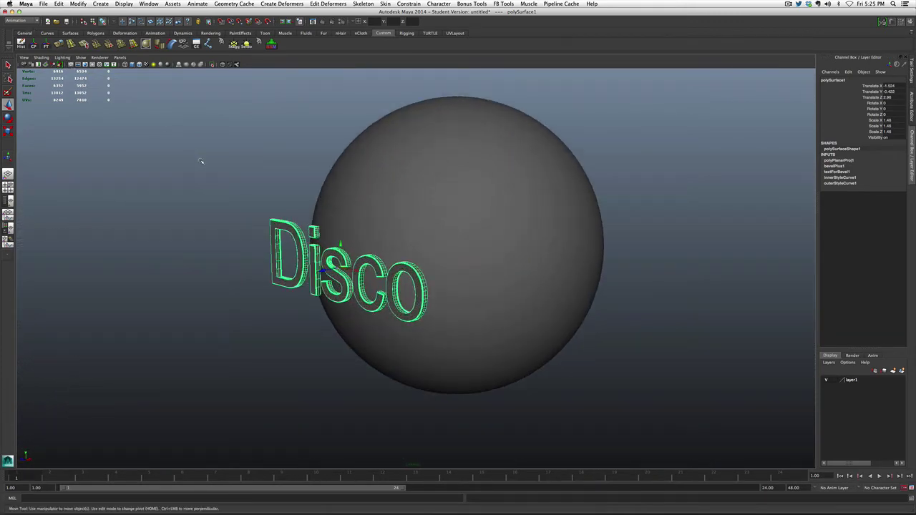
scroll(201, 162, down, 1)
alt+drag(202, 162, 222, 165)
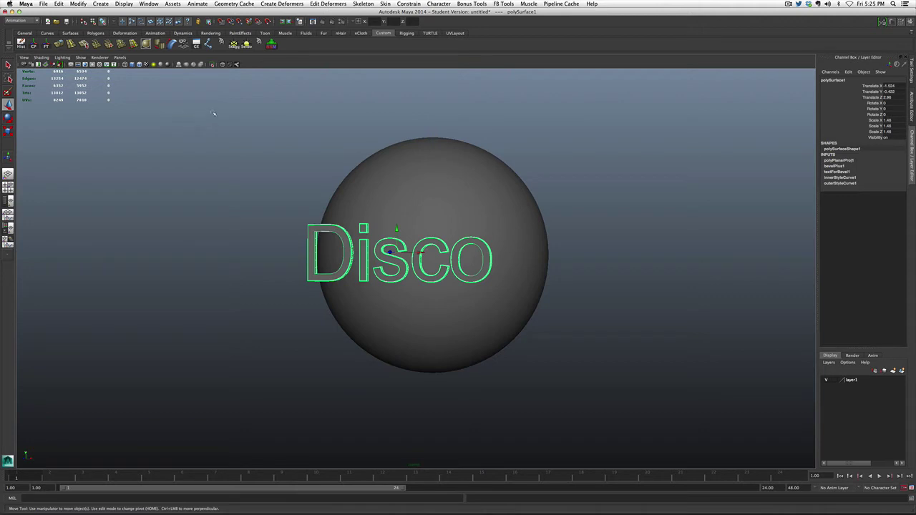
mouse_move(213, 114)
alt+mouse_down()
mouse_move(215, 123)
mouse_move(209, 114)
alt+mouse_up()
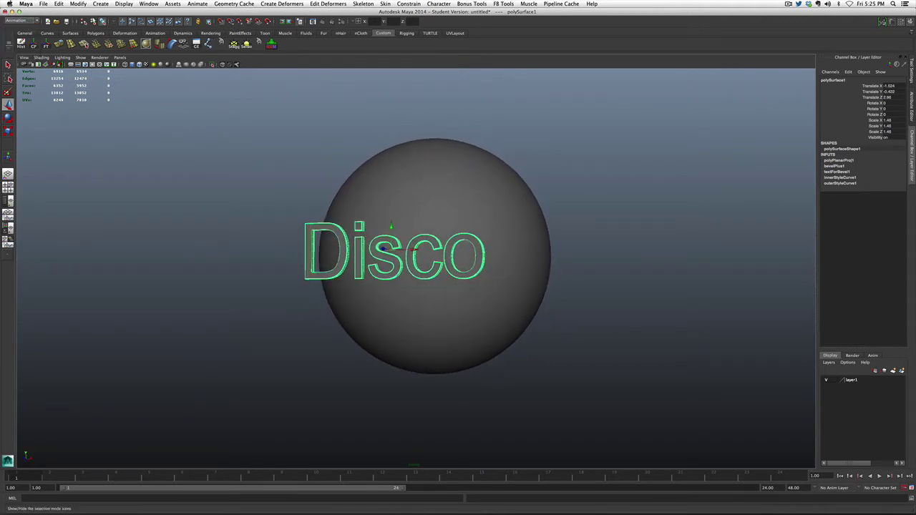
Step: Add a Bend deformer from the torn-off Nonlinear menu to the Disco text and expand bend1's attributes
click(272, 4)
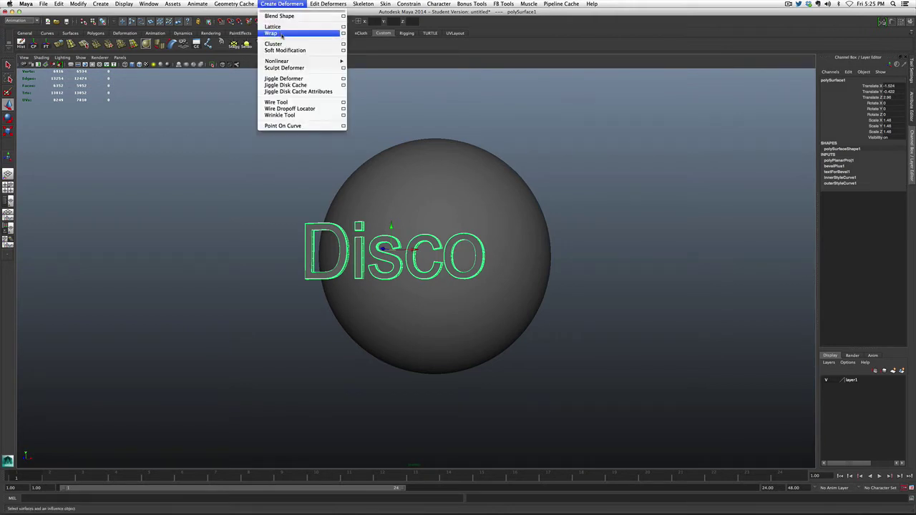
click(360, 60)
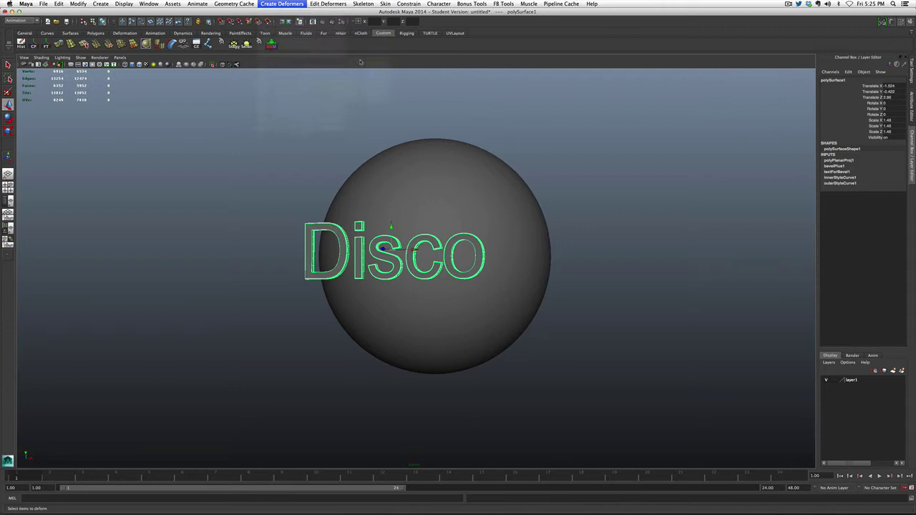
drag(374, 60, 126, 114)
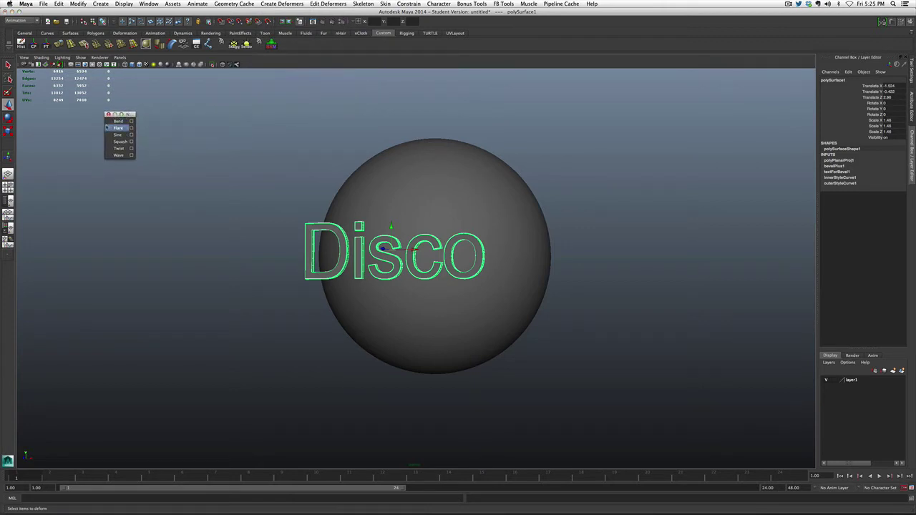
click(118, 121)
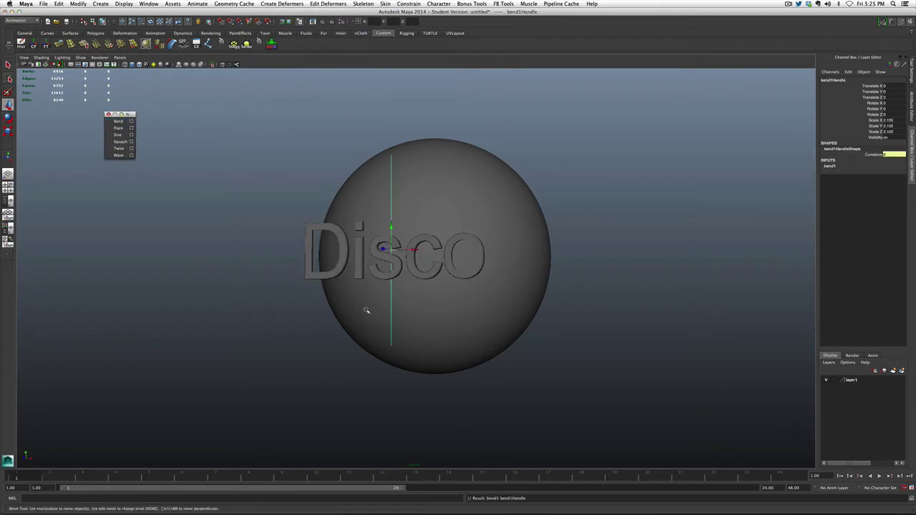
mouse_move(366, 311)
alt+mouse_down()
mouse_move(382, 317)
mouse_move(307, 319)
mouse_move(348, 313)
alt+mouse_up()
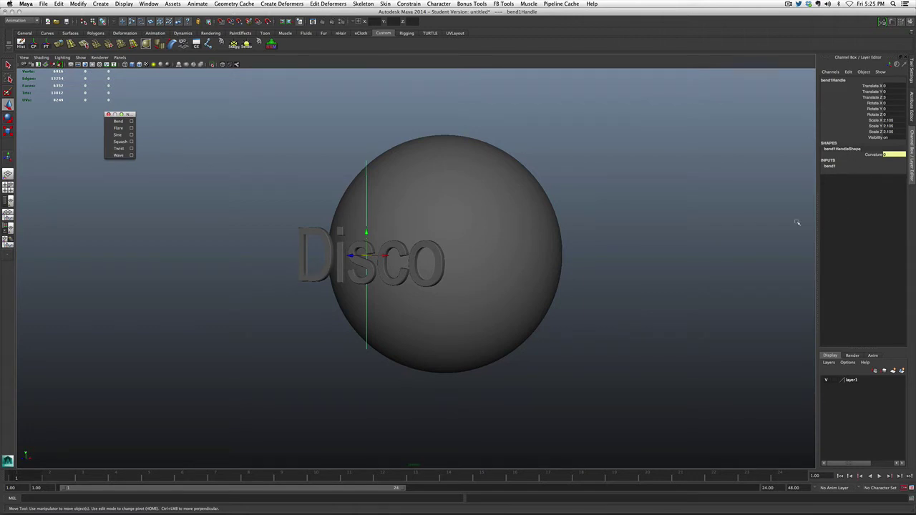
click(829, 167)
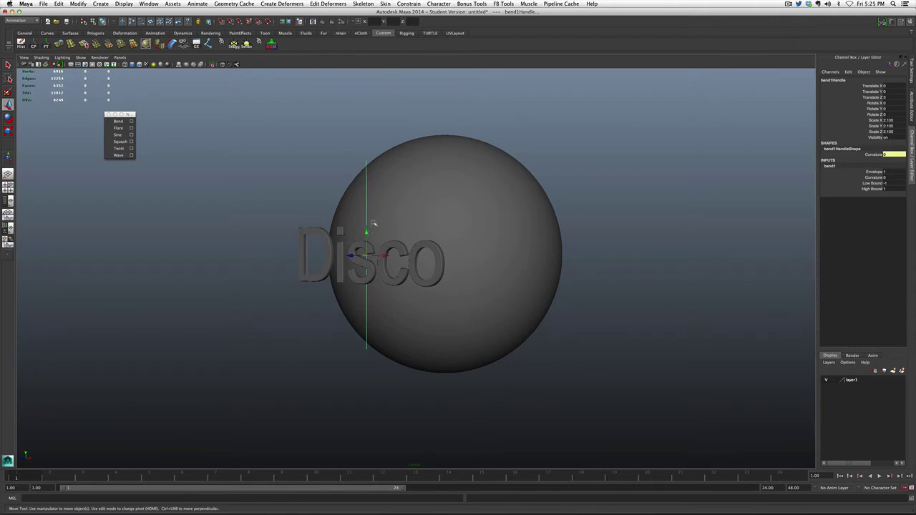
Step: Rotate bend1Handle and bend the Disco text with Curvature 35.523
key(e)
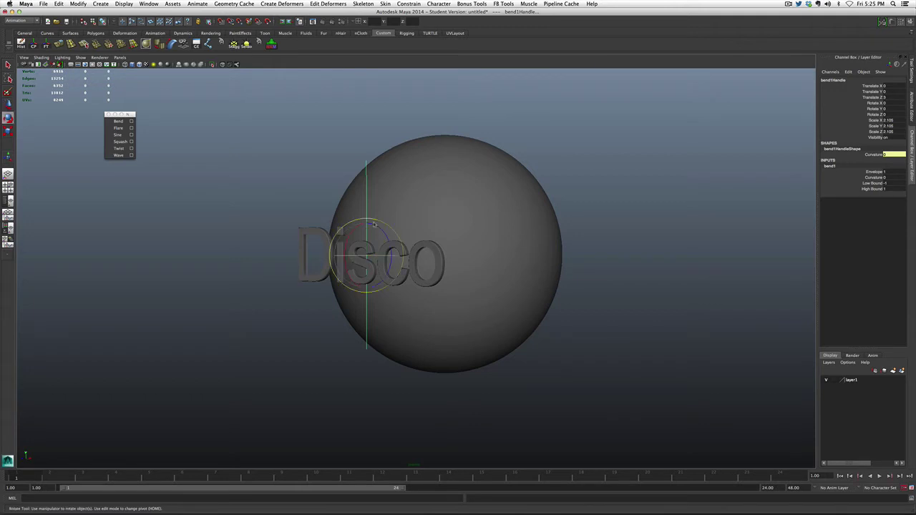
drag(374, 220, 403, 272)
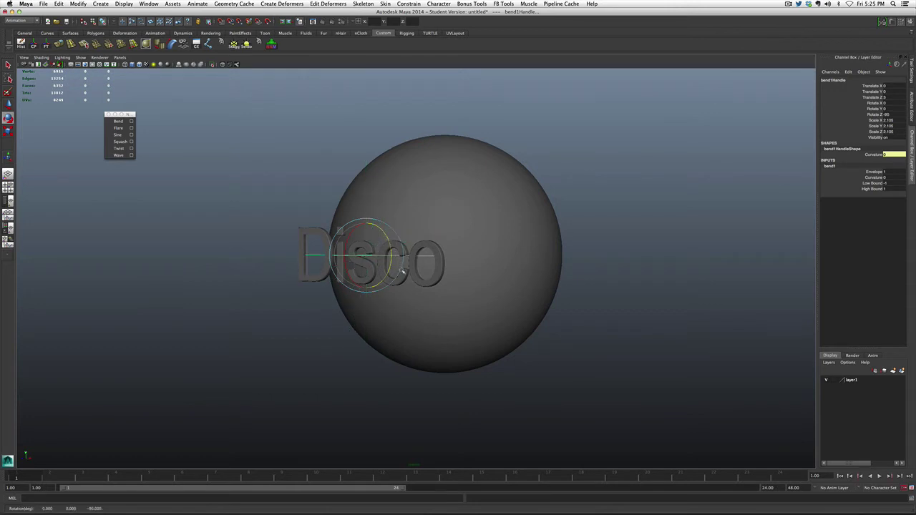
click(871, 178)
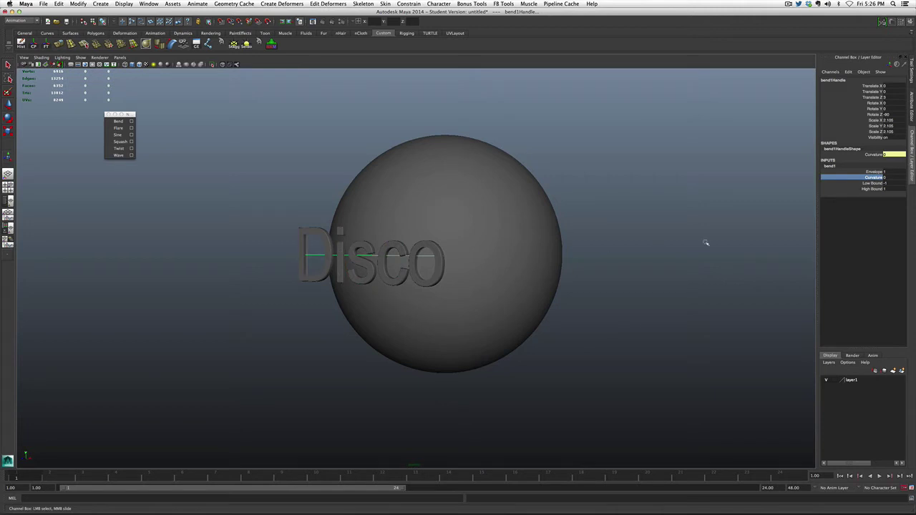
middle_drag(681, 233, 692, 237)
Step: Rotate bend1Handle further until Rotate X and Y read 90°
scroll(569, 265, up, 3)
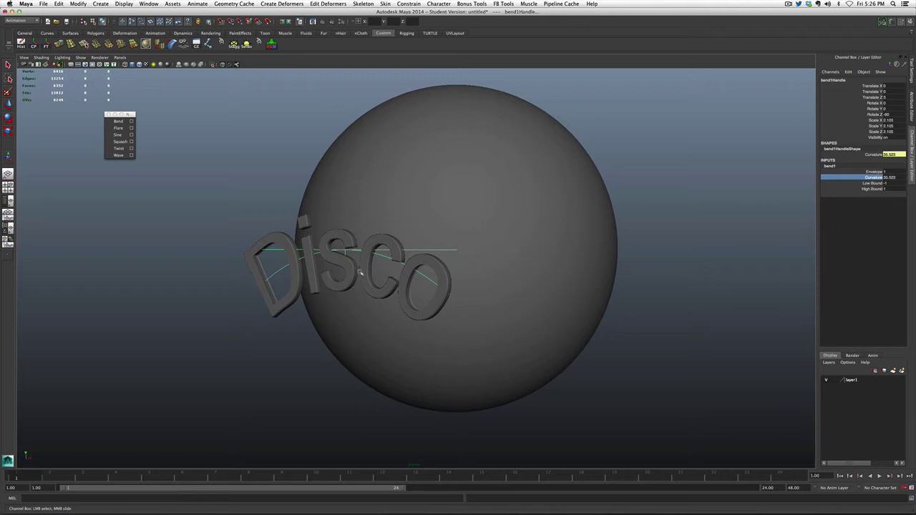
key(e)
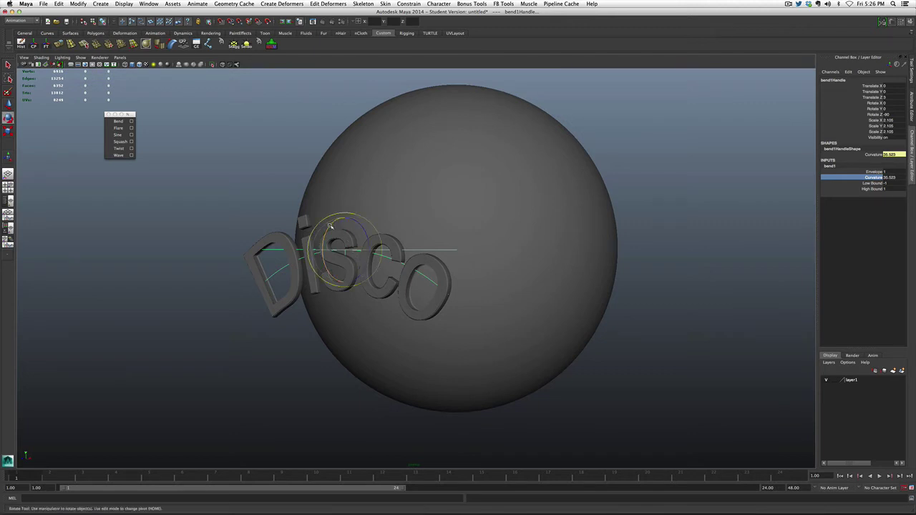
drag(330, 227, 328, 268)
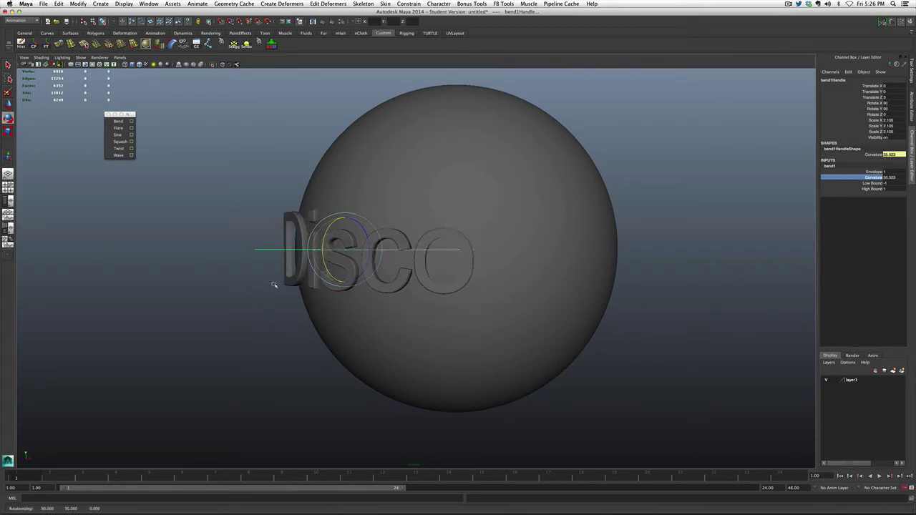
Step: View the sphere from underneath and raise bend1 Curvature to 40.107
alt+drag(282, 203, 285, 170)
scroll(461, 279, down, 2)
drag(464, 260, 441, 259)
scroll(441, 260, up, 3)
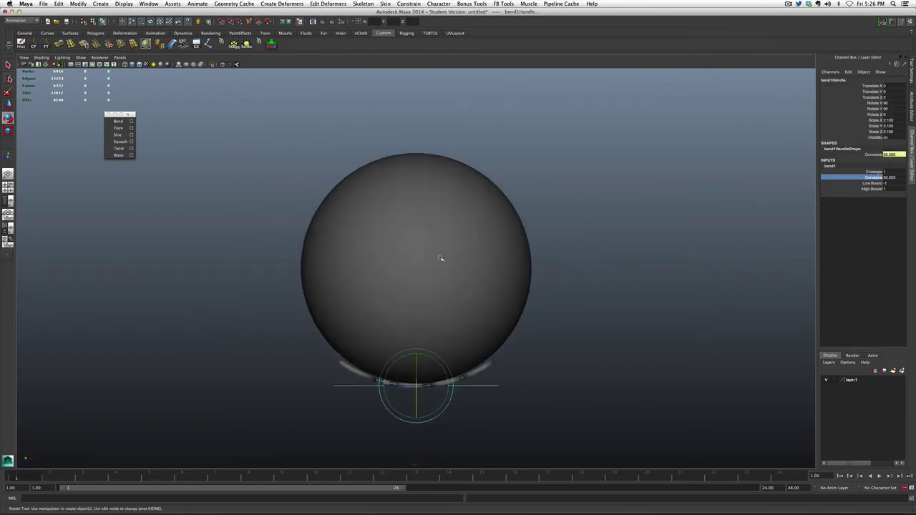
scroll(441, 259, up, 5)
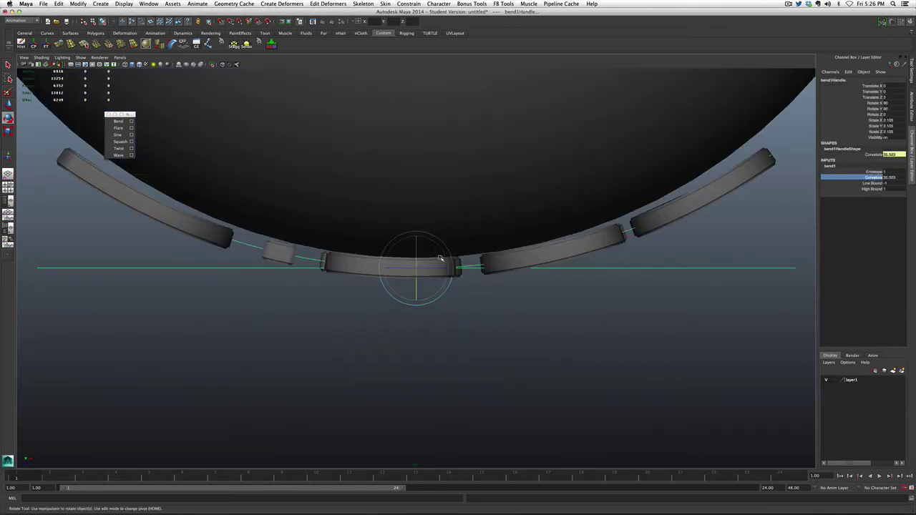
scroll(441, 259, down, 8)
scroll(441, 259, up, 8)
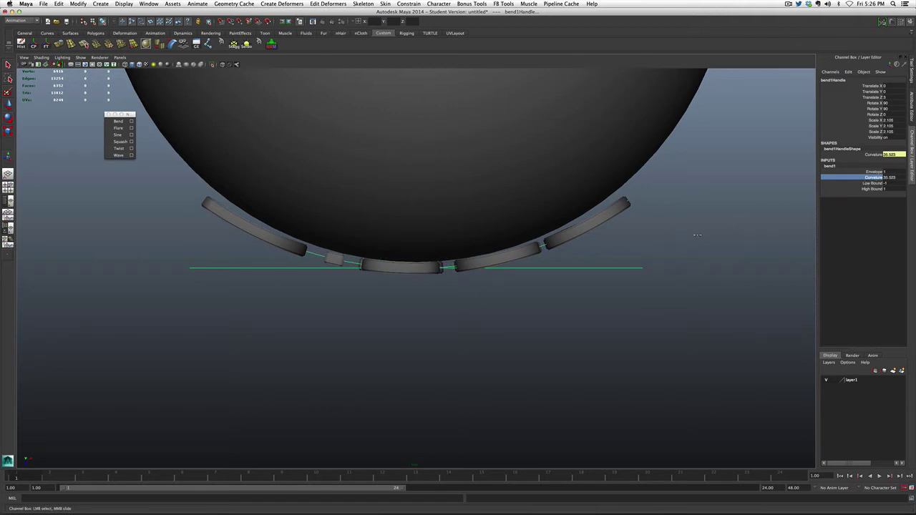
middle_drag(697, 234, 699, 234)
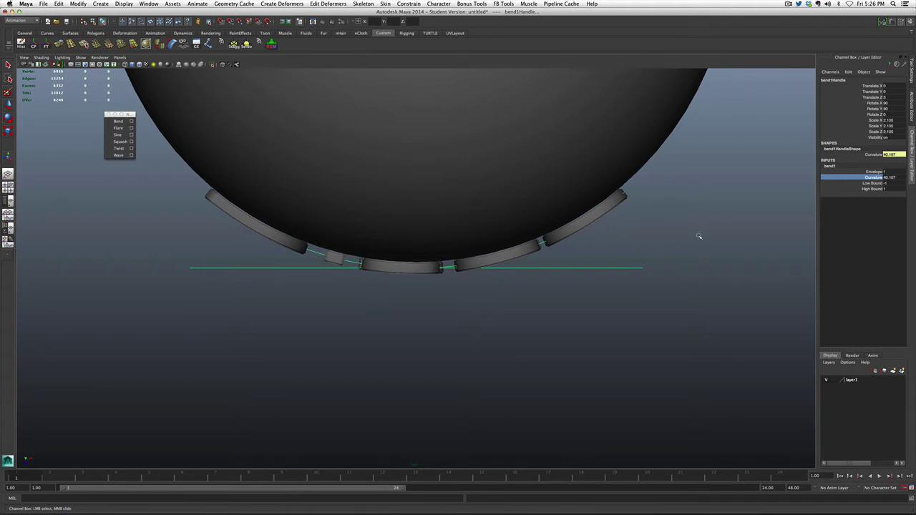
key(space)
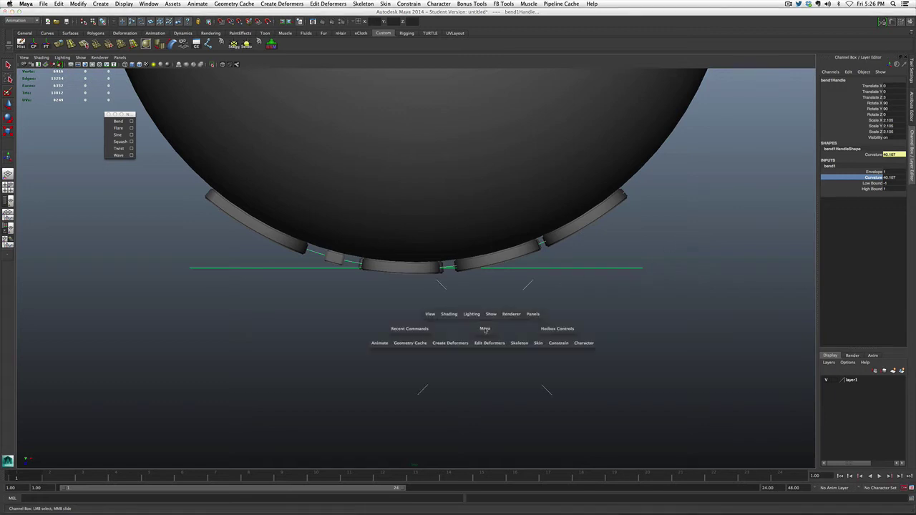
mouse_move(485, 329)
mouse_down()
mouse_move(454, 230)
mouse_move(512, 256)
mouse_move(487, 250)
mouse_move(413, 274)
mouse_move(418, 303)
mouse_move(429, 319)
mouse_move(494, 334)
mouse_up()
scroll(518, 313, up, 3)
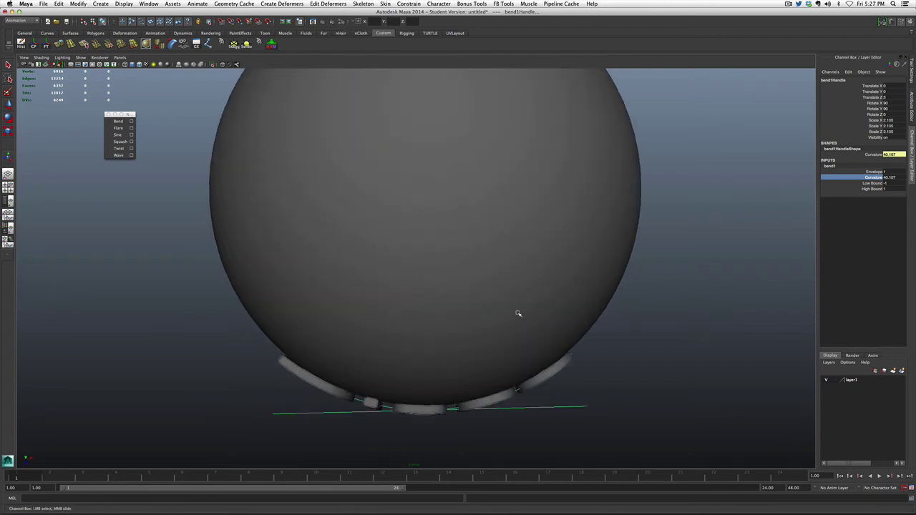
alt+middle_drag(518, 313, 511, 262)
scroll(512, 251, up, 2)
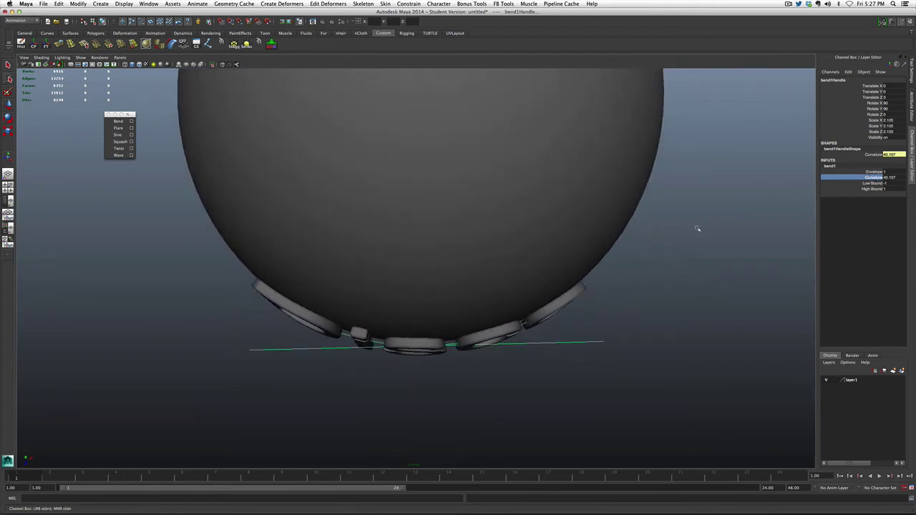
Step: Nudge bend1 Curvature toward 41.2 and move the bend handle along Z
middle_drag(697, 228, 695, 228)
key(e)
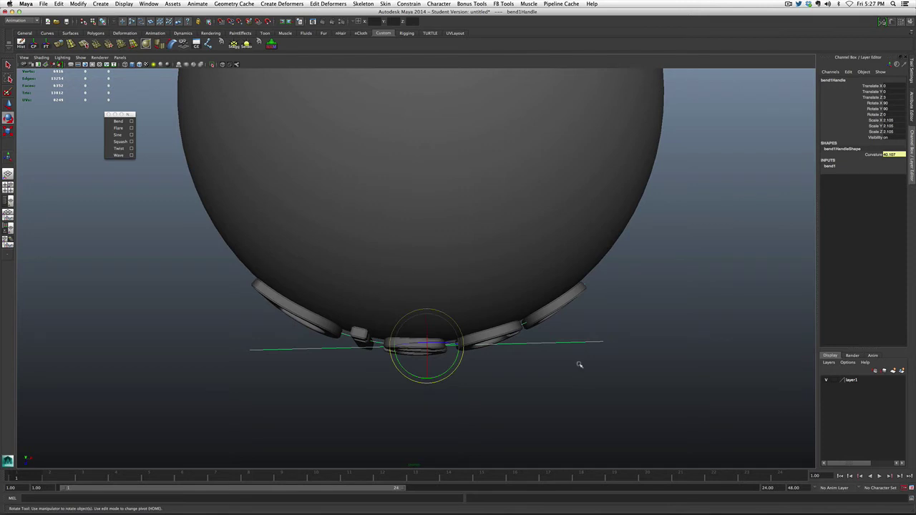
key(w)
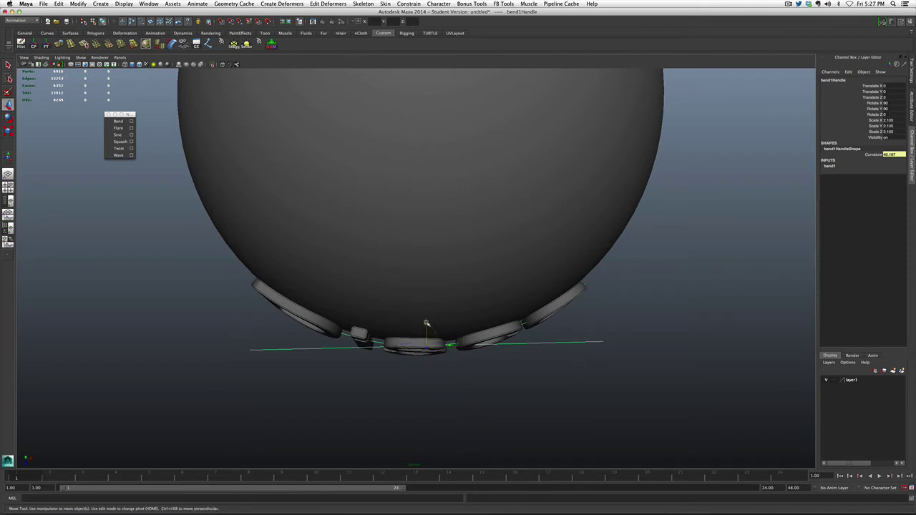
drag(427, 323, 423, 327)
alt+drag(477, 346, 431, 300)
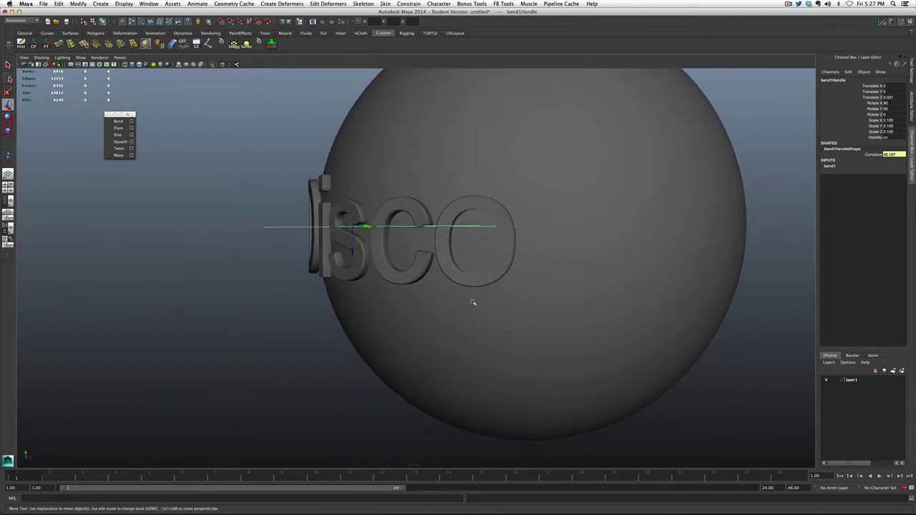
Step: Add a second bend deformer, bend2, to the Disco text with slight Curvature 0.157
click(309, 181)
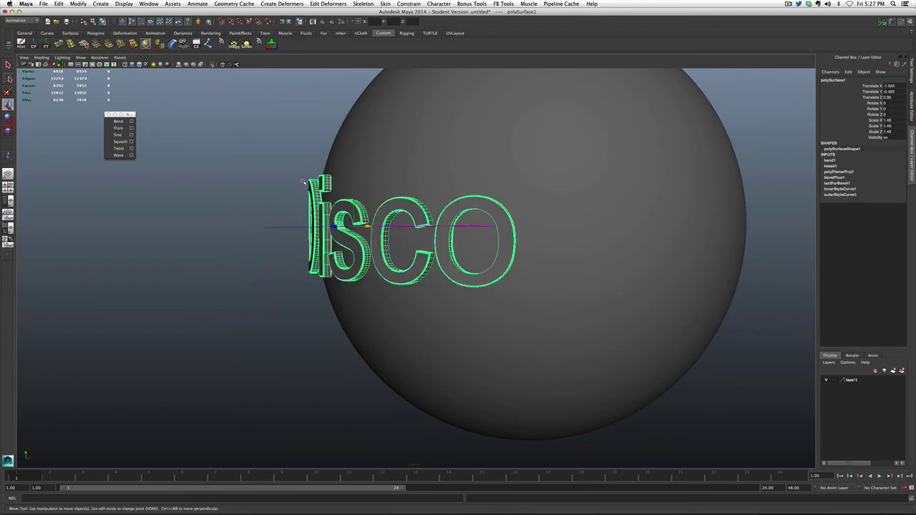
click(118, 121)
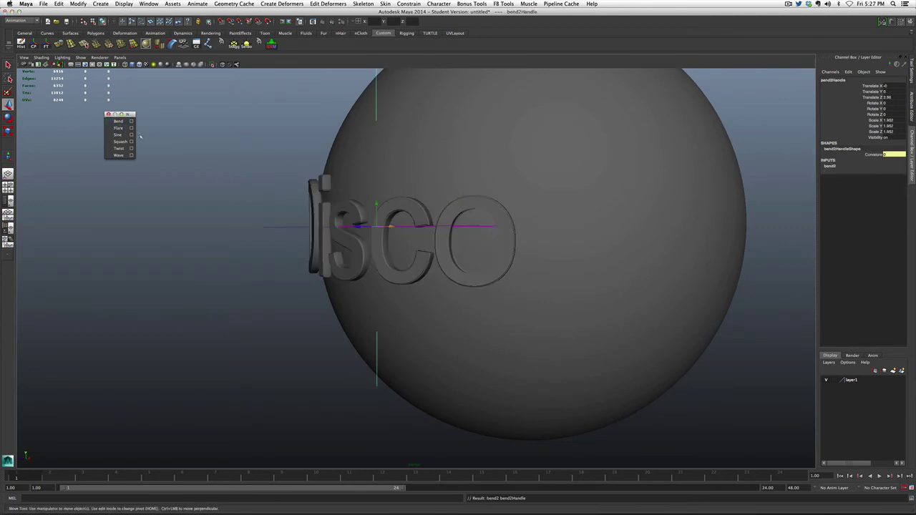
scroll(238, 203, down, 2)
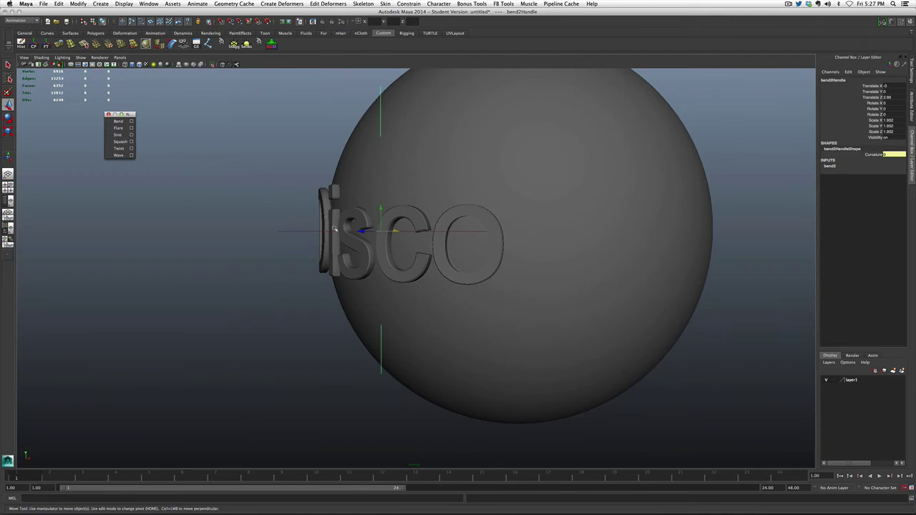
alt+drag(282, 229, 394, 224)
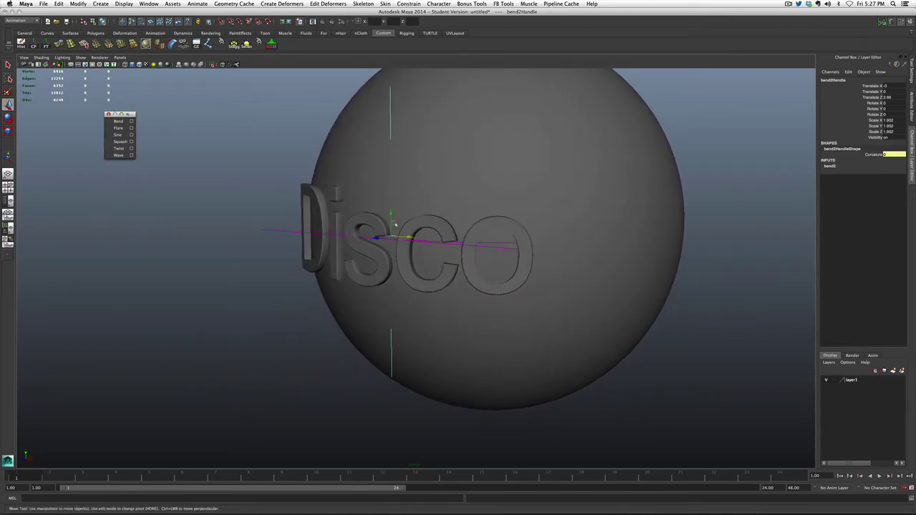
click(830, 167)
click(866, 178)
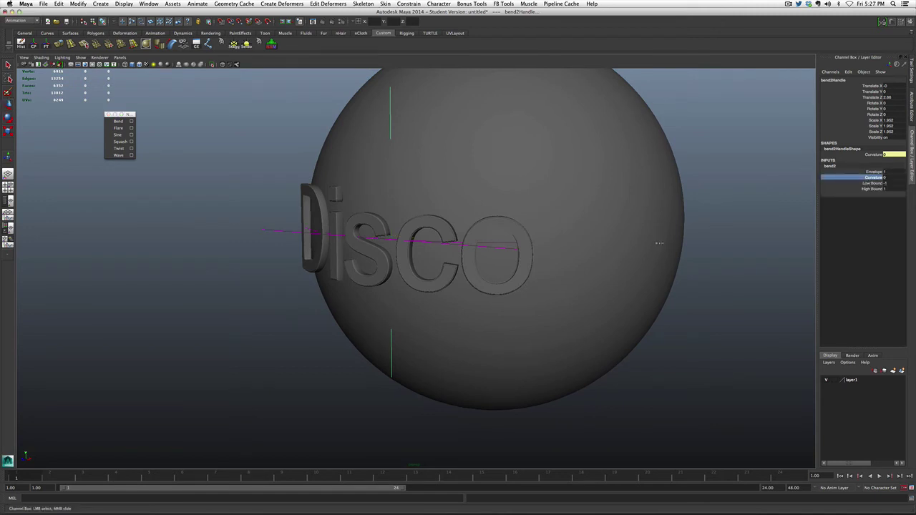
middle_drag(660, 243, 661, 244)
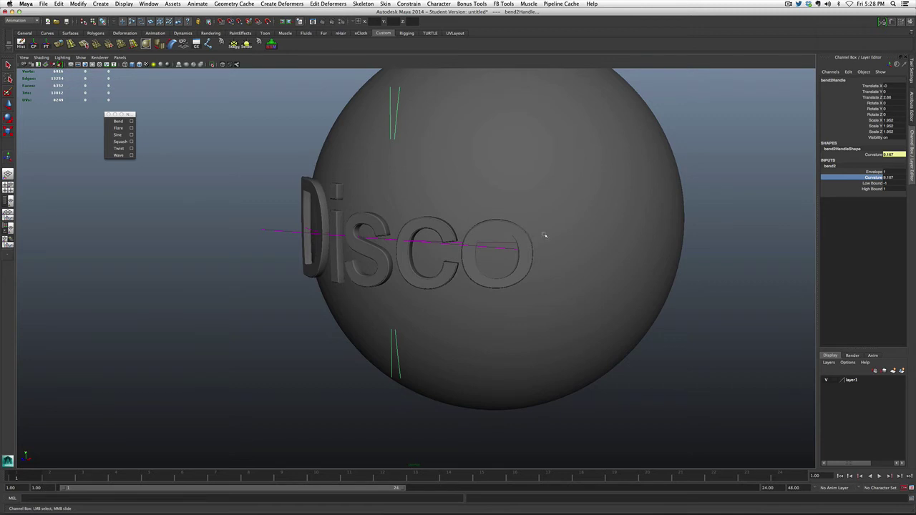
Step: Rotate bend2Handle 30° on Y so the word also curves the other way
alt+drag(544, 235, 468, 223)
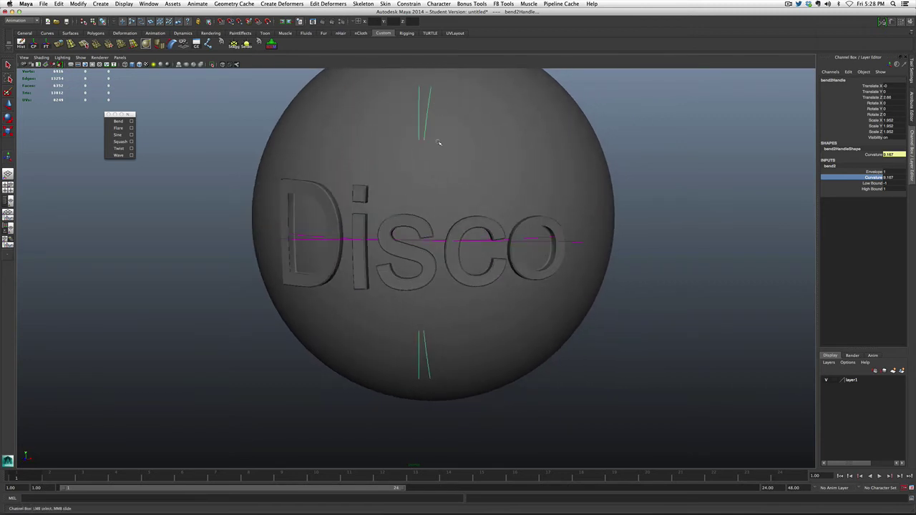
key(e)
alt+drag(480, 180, 341, 266)
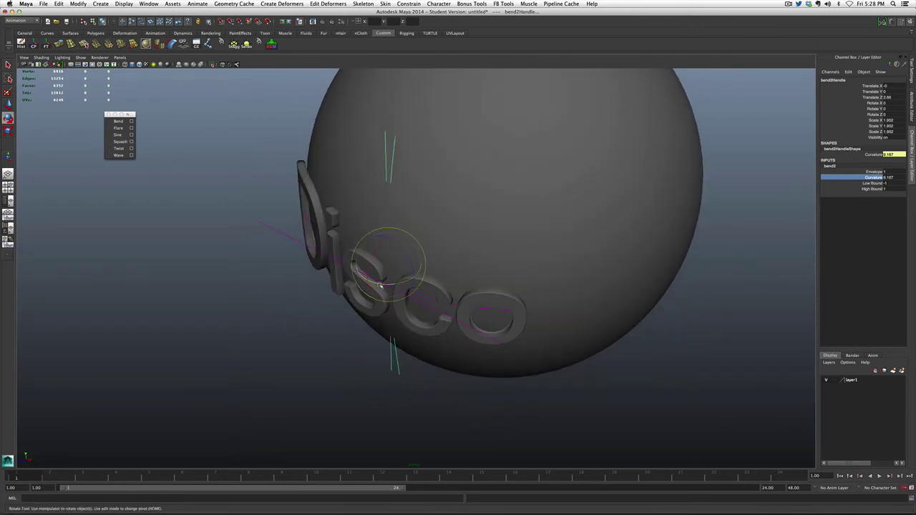
drag(382, 285, 422, 286)
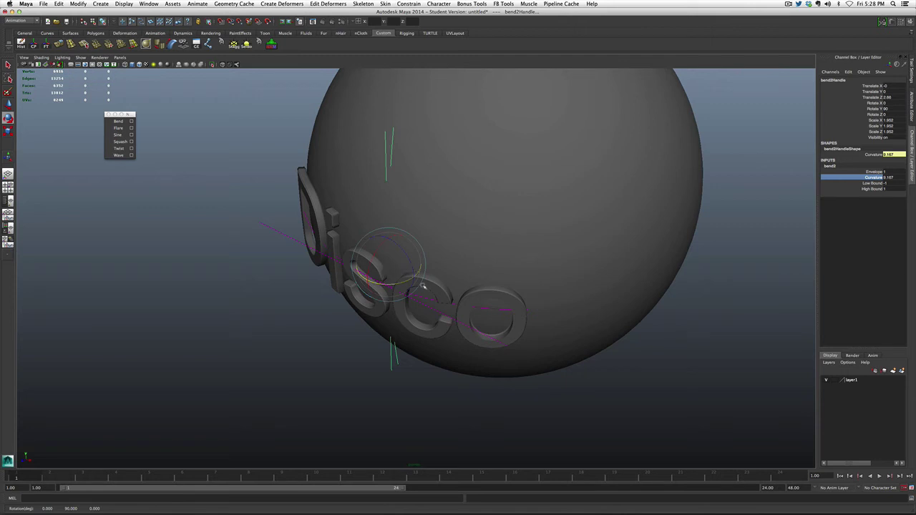
alt+drag(308, 302, 287, 280)
Step: Select the Disco text and bring up its blinn1 material in the Attribute Editor
click(262, 288)
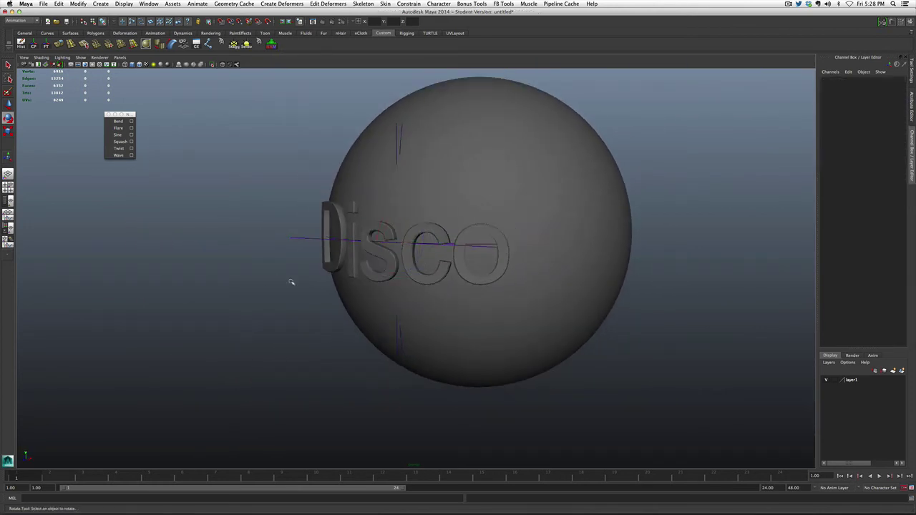
click(498, 166)
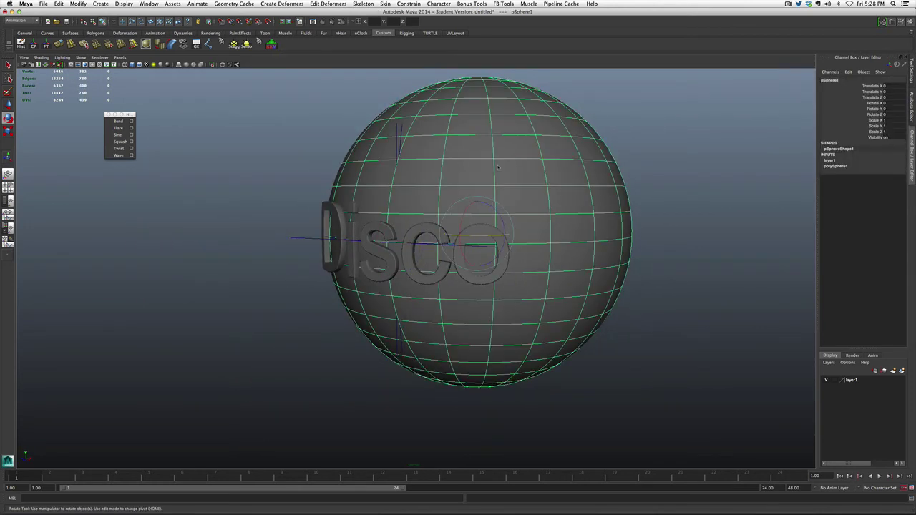
click(467, 278)
right_drag(467, 278, 515, 417)
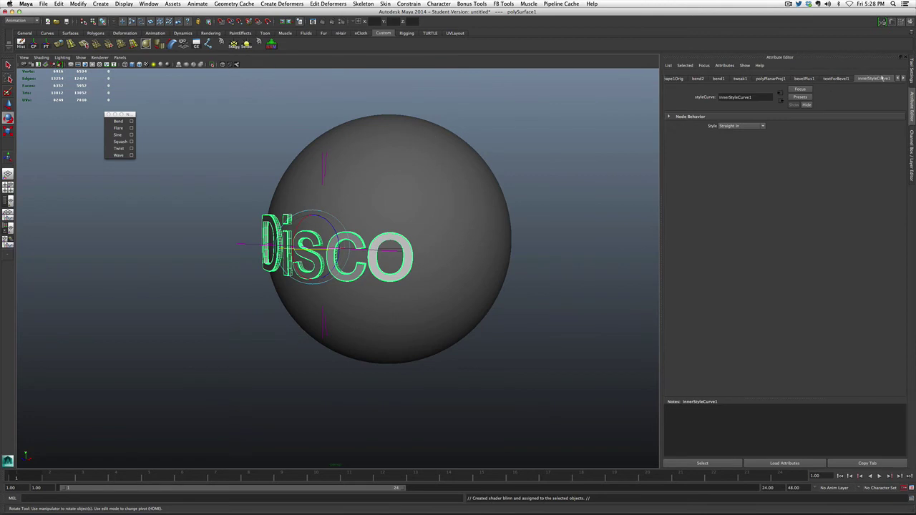
click(902, 79)
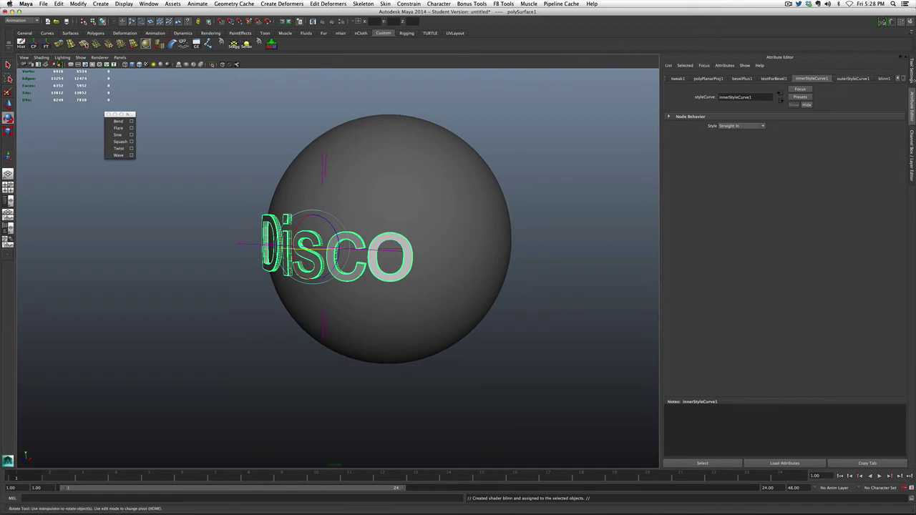
click(884, 79)
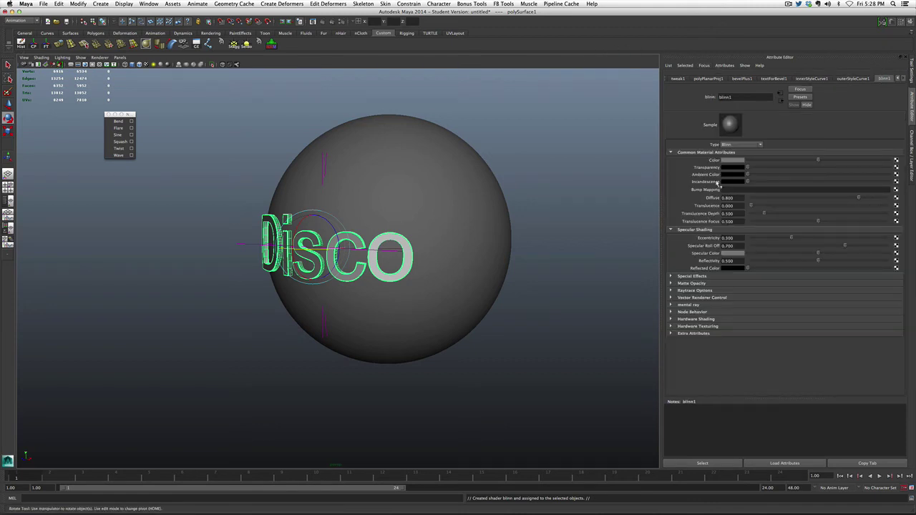
Step: Set the blinn1 Color to red and deselect to view the red text
click(731, 161)
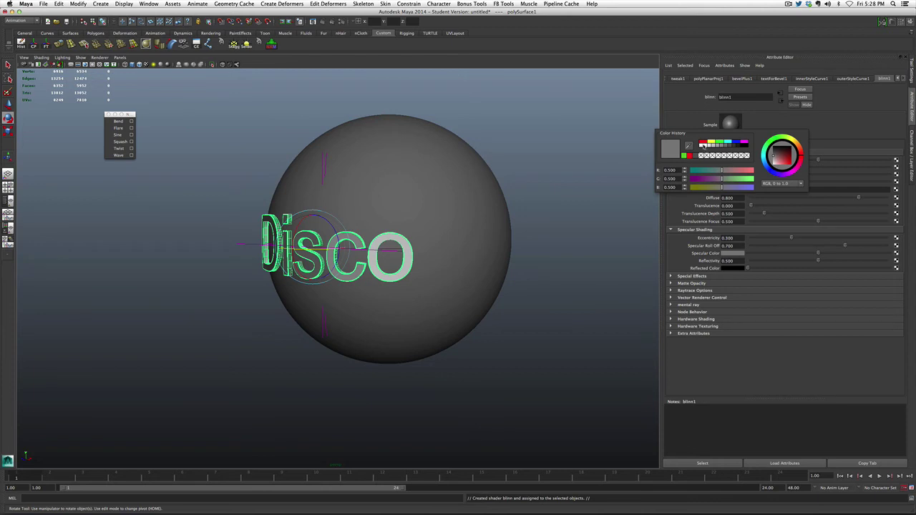
click(773, 154)
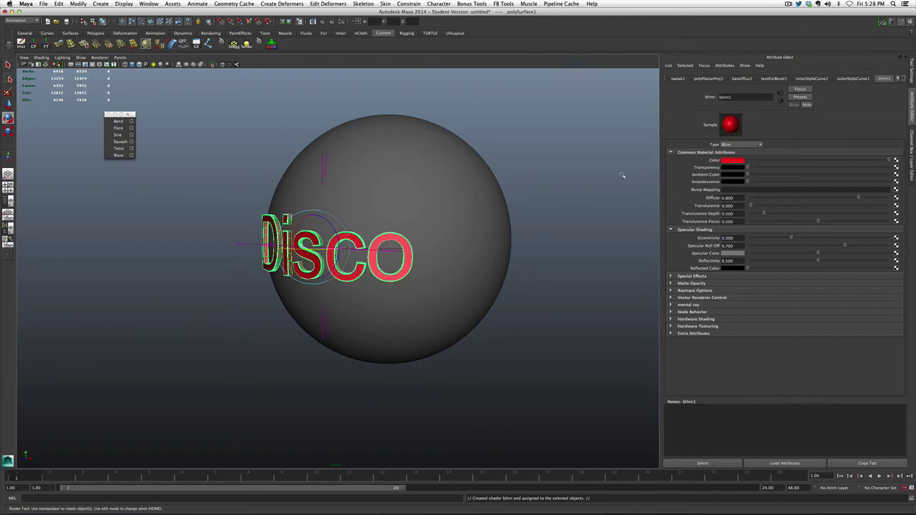
click(580, 188)
scroll(462, 219, up, 3)
scroll(462, 219, up, 2)
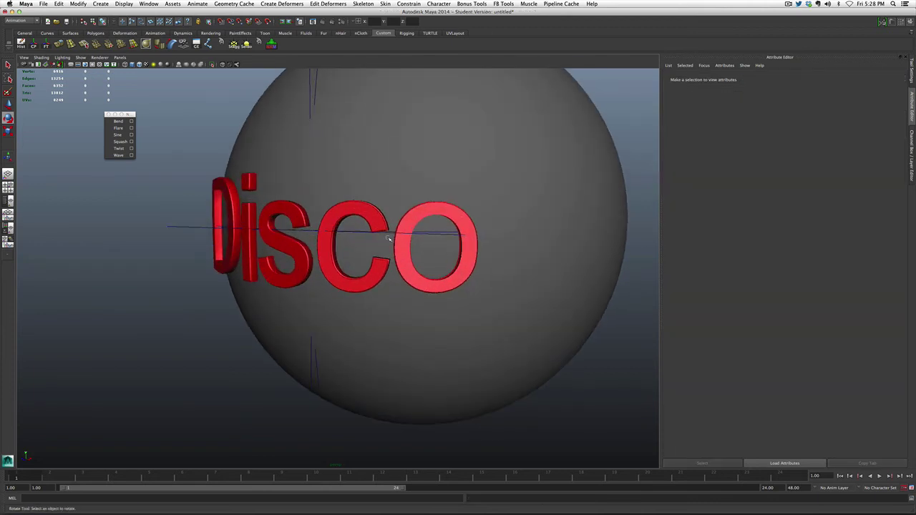
alt+drag(389, 238, 427, 240)
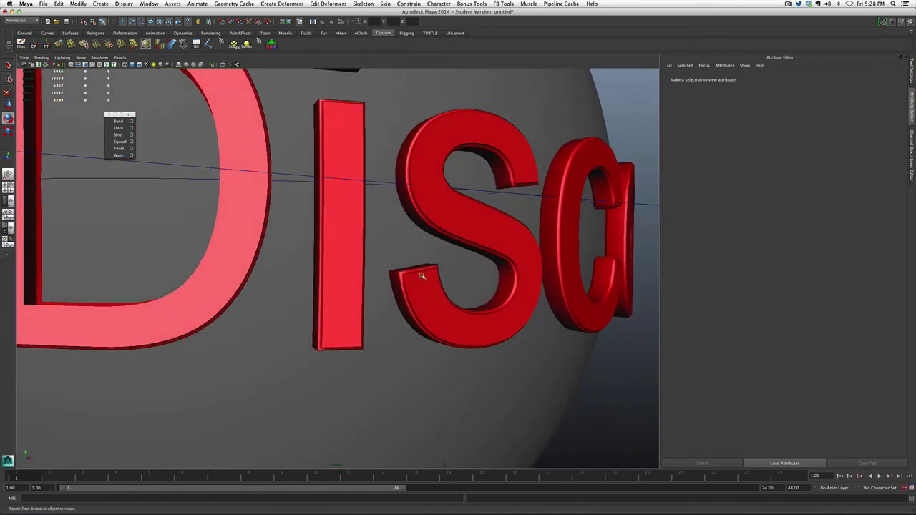
click(421, 274)
scroll(427, 265, up, 5)
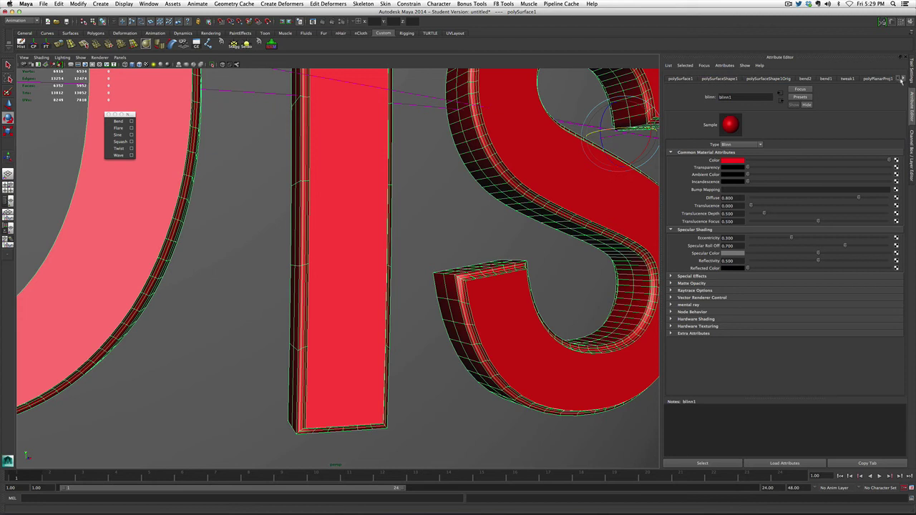
click(904, 81)
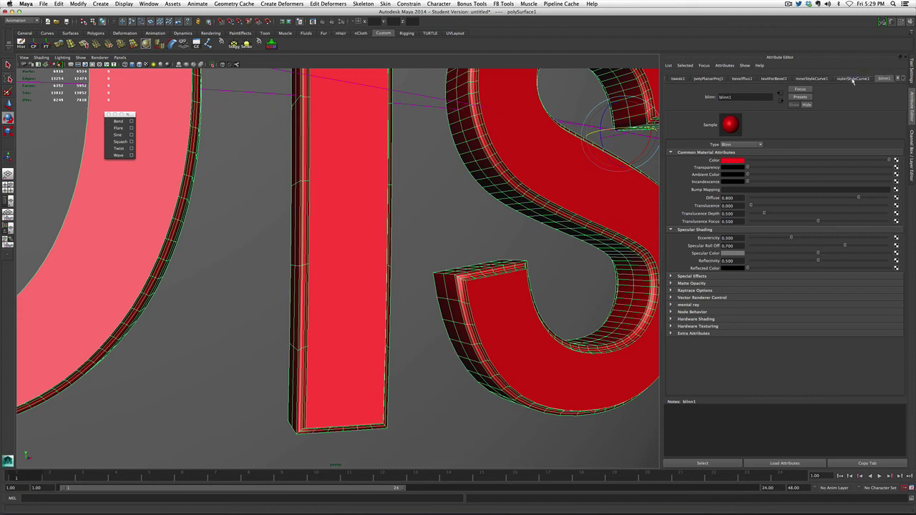
click(852, 79)
click(737, 126)
click(730, 135)
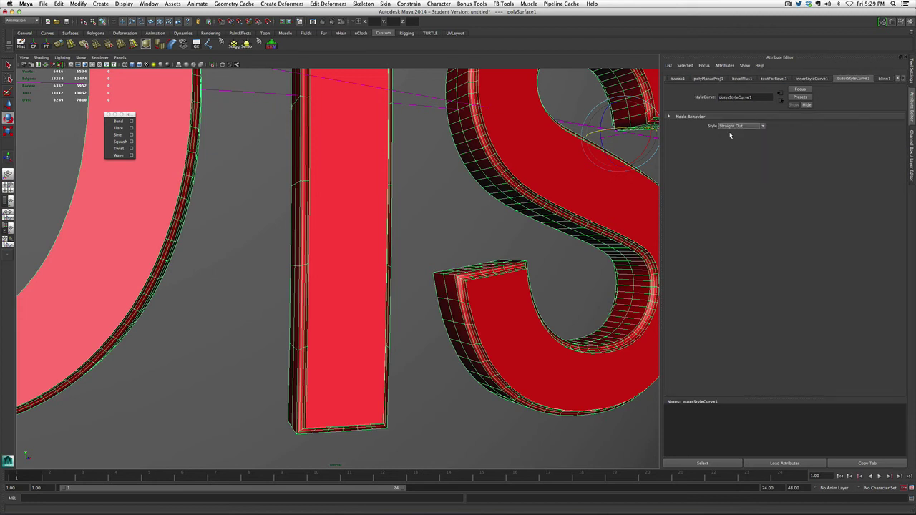
click(814, 79)
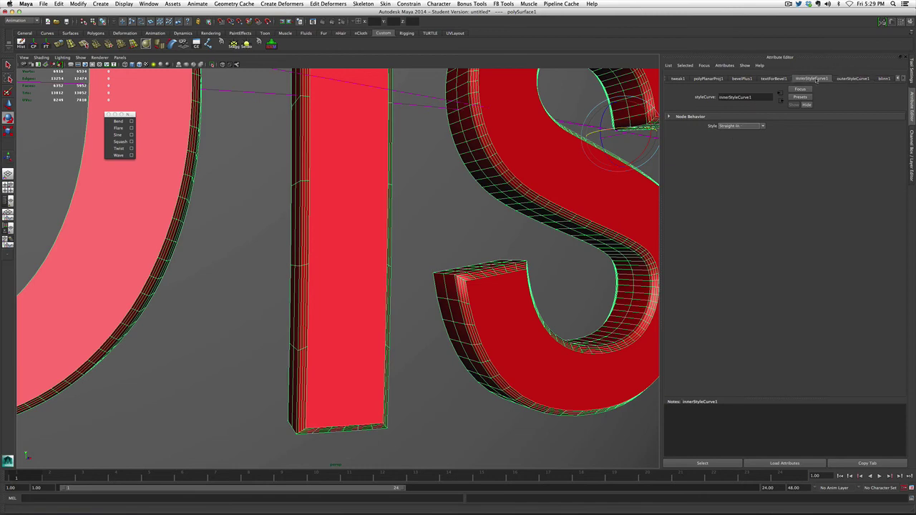
click(852, 79)
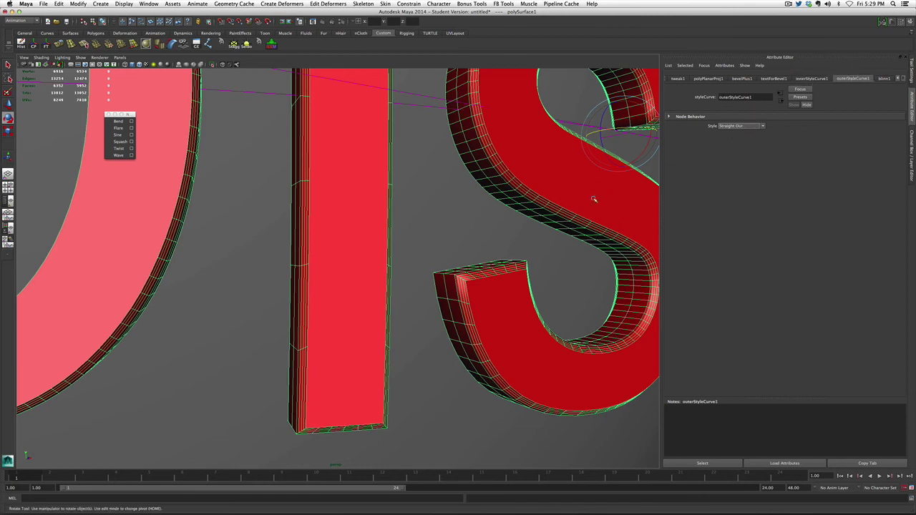
alt+right_drag(593, 199, 571, 209)
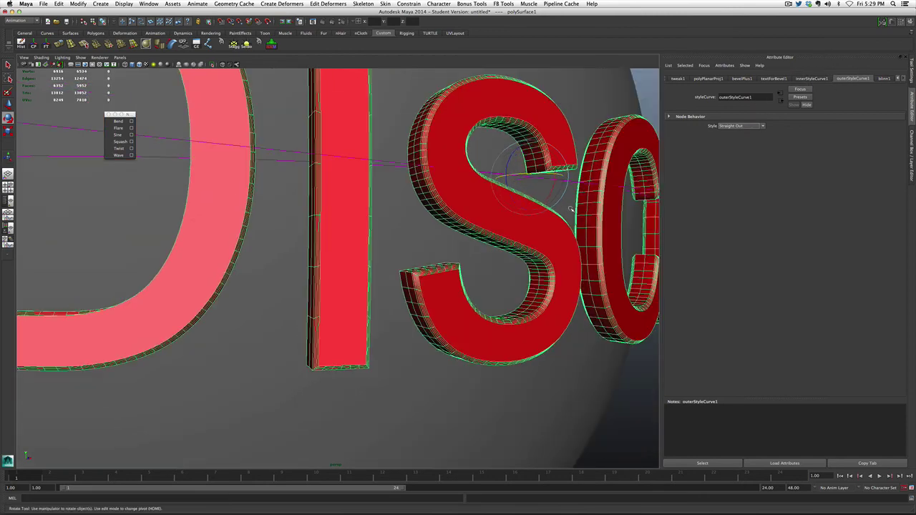
click(620, 398)
alt+drag(599, 381, 556, 352)
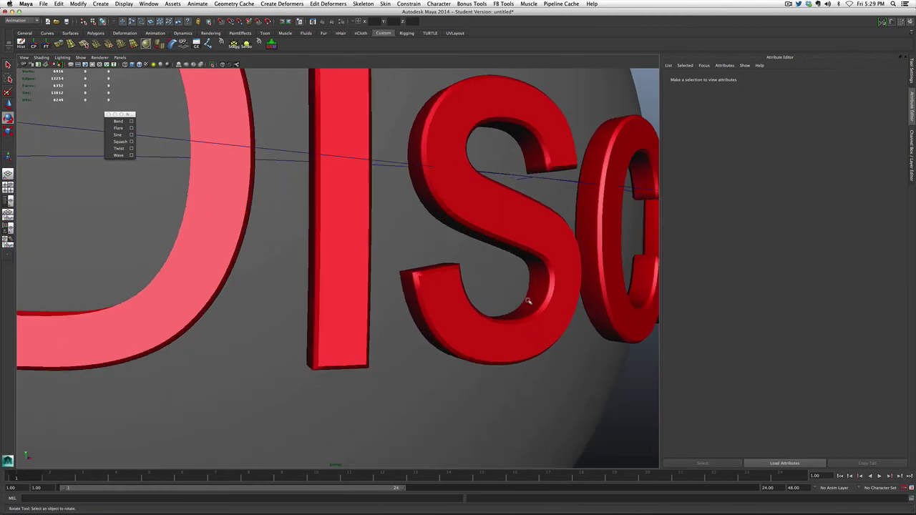
alt+drag(528, 301, 533, 261)
scroll(528, 261, up, 3)
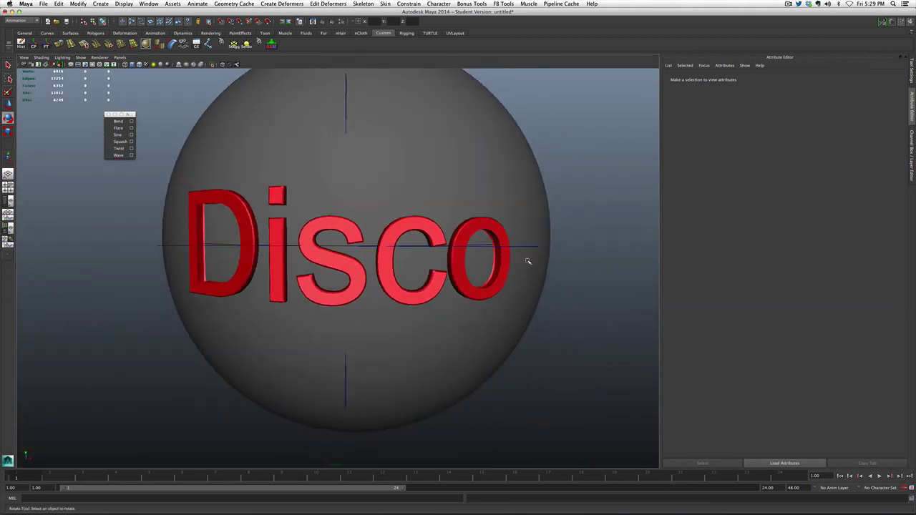
scroll(528, 262, down, 3)
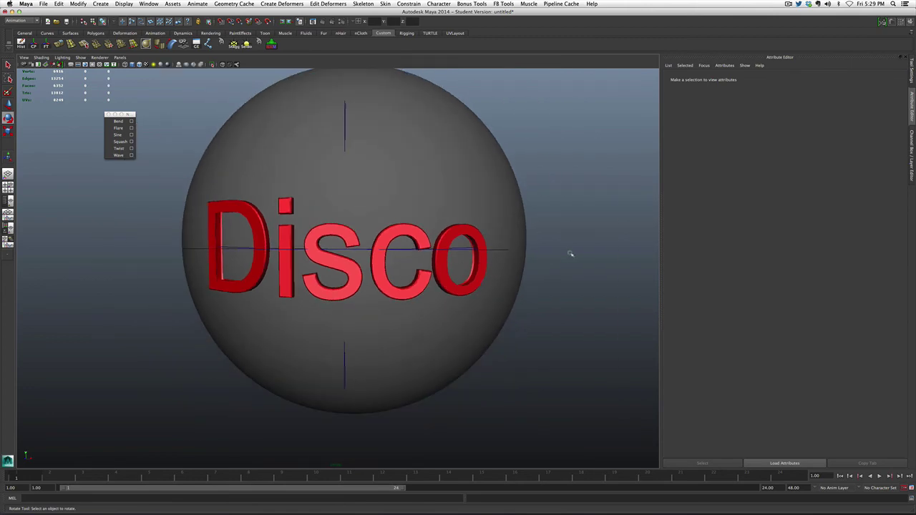
Step: Move the bend1 handle and the Disco text to reshape the text's curve
alt+drag(571, 254, 532, 262)
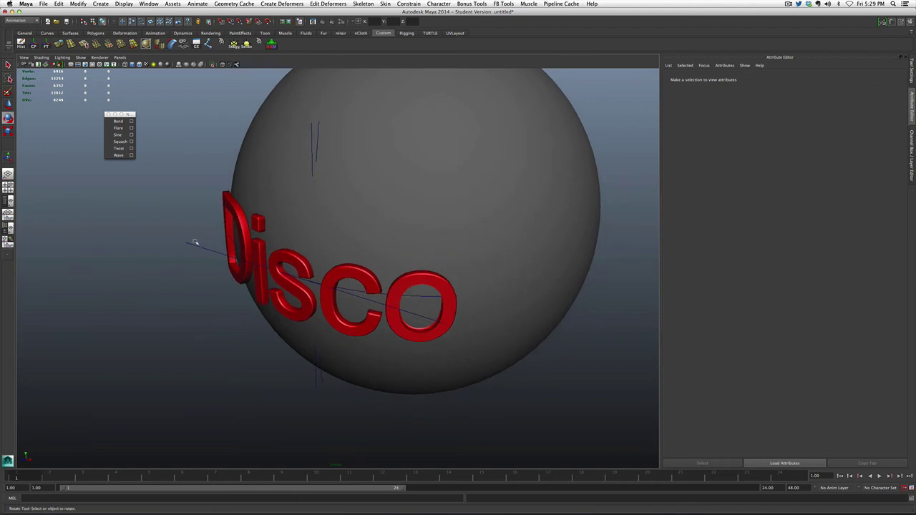
click(226, 202)
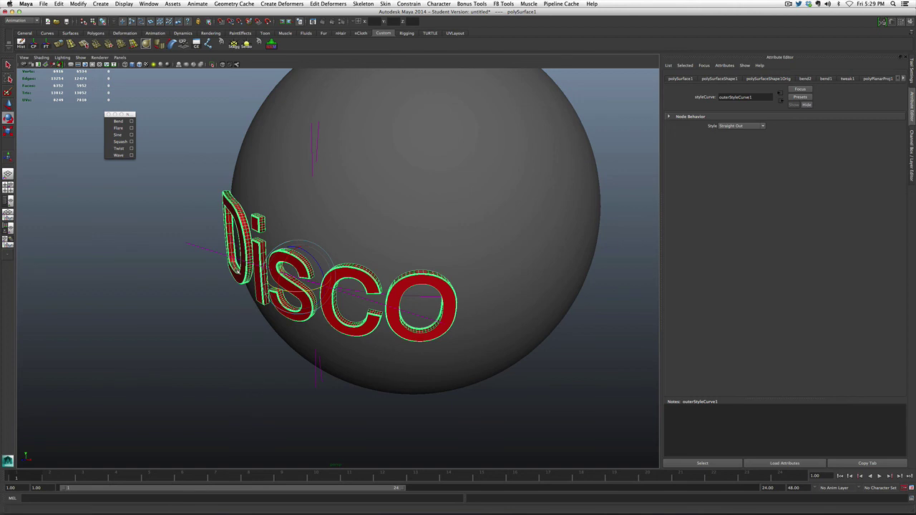
key(w)
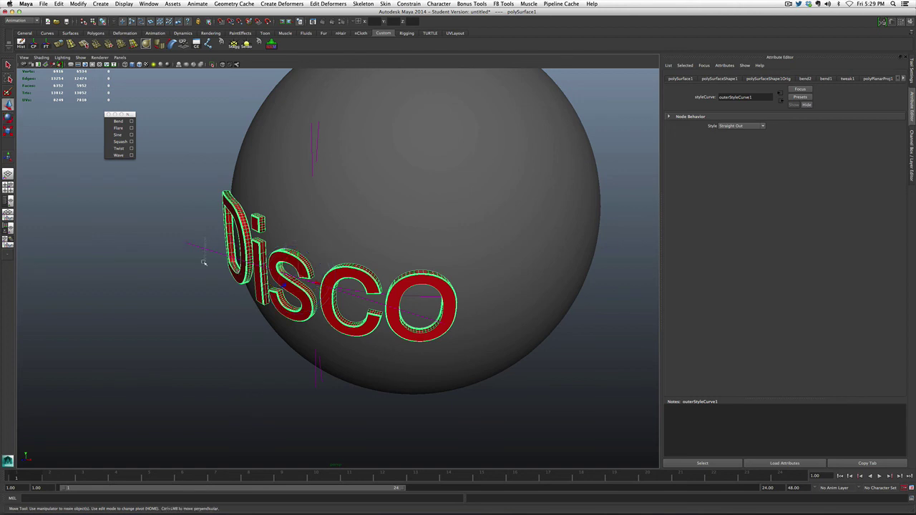
click(203, 263)
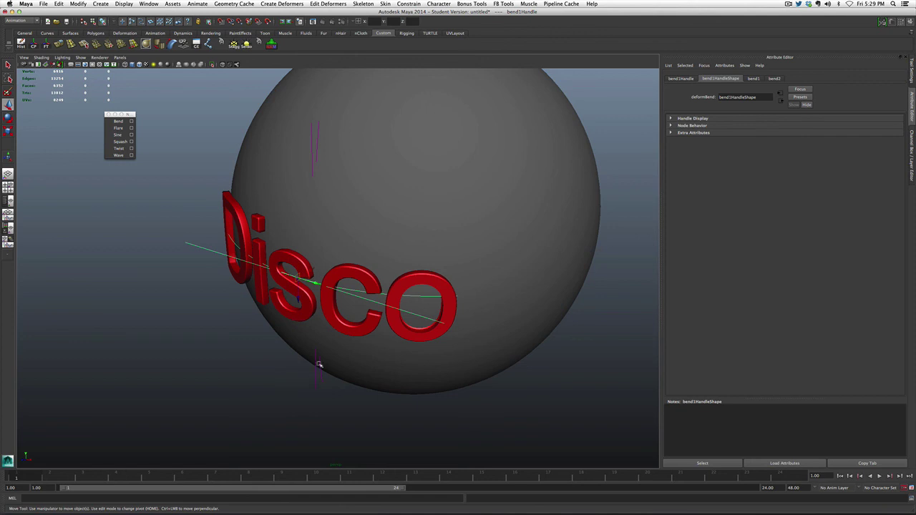
drag(315, 284, 418, 316)
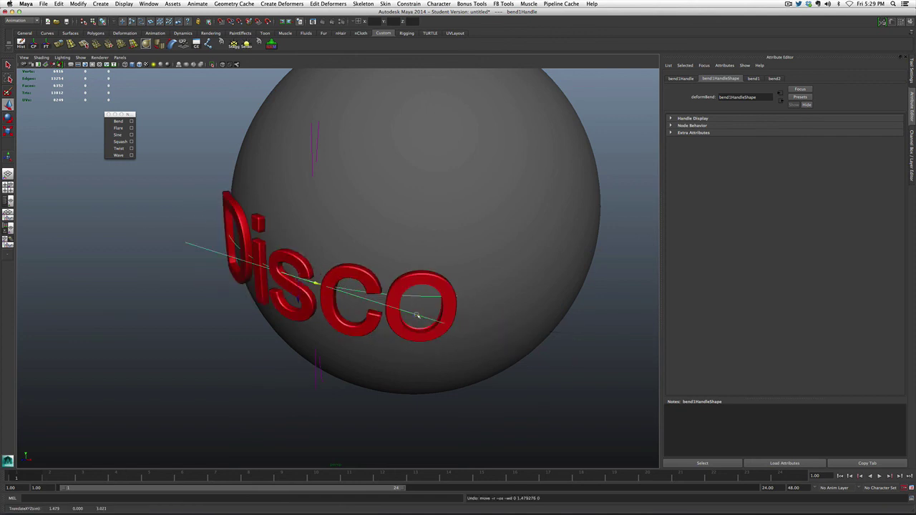
click(226, 199)
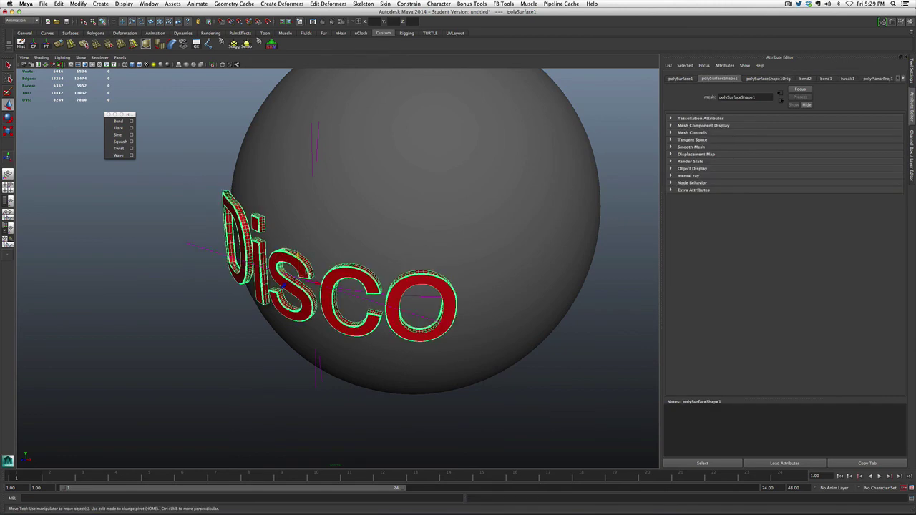
mouse_move(285, 286)
mouse_down()
mouse_move(315, 290)
mouse_move(275, 287)
mouse_move(283, 286)
mouse_up()
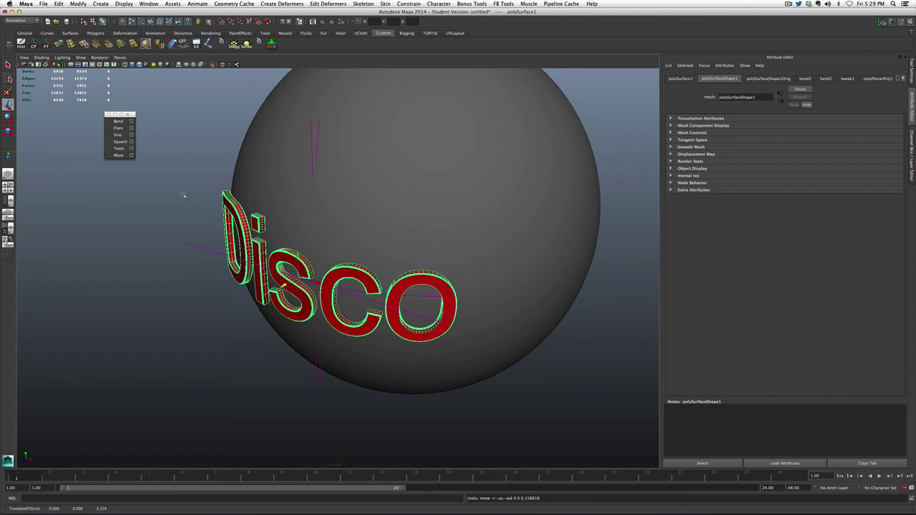
Step: Delete the Disco text's construction history and slide it along Z against the sphere
click(22, 44)
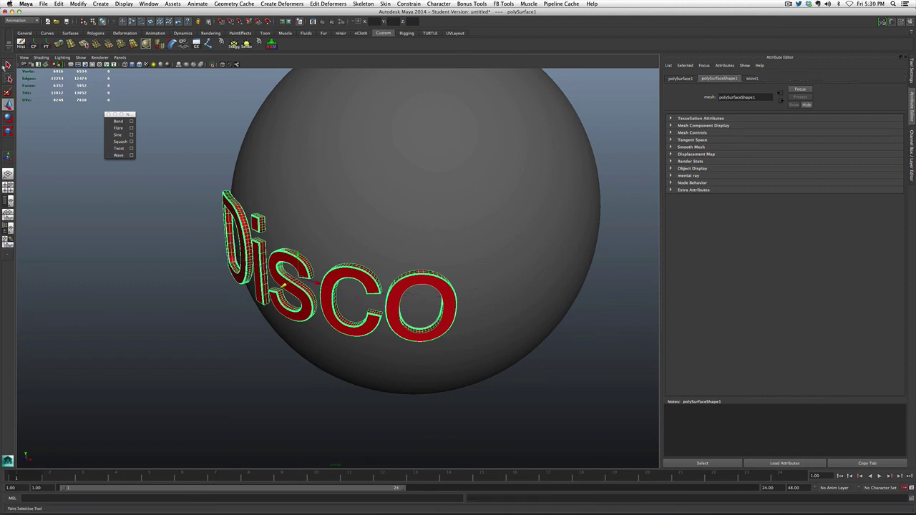
click(8, 104)
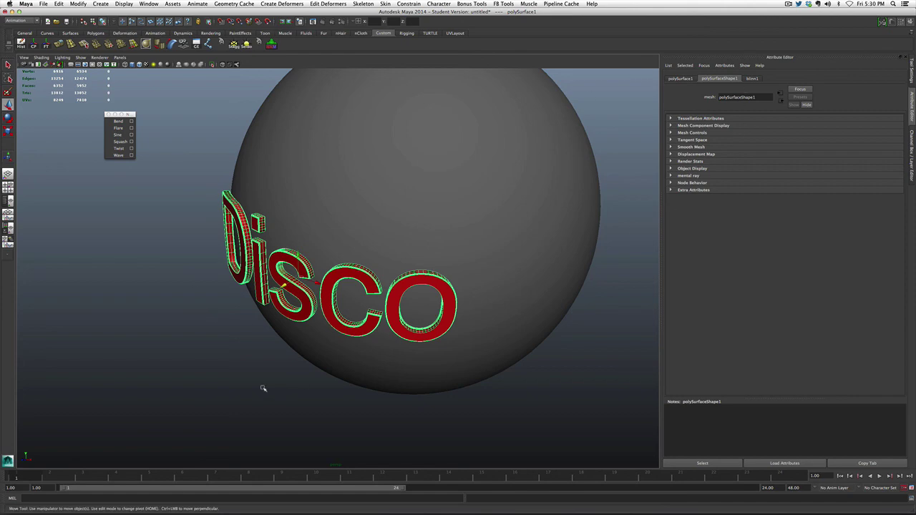
drag(283, 285, 321, 323)
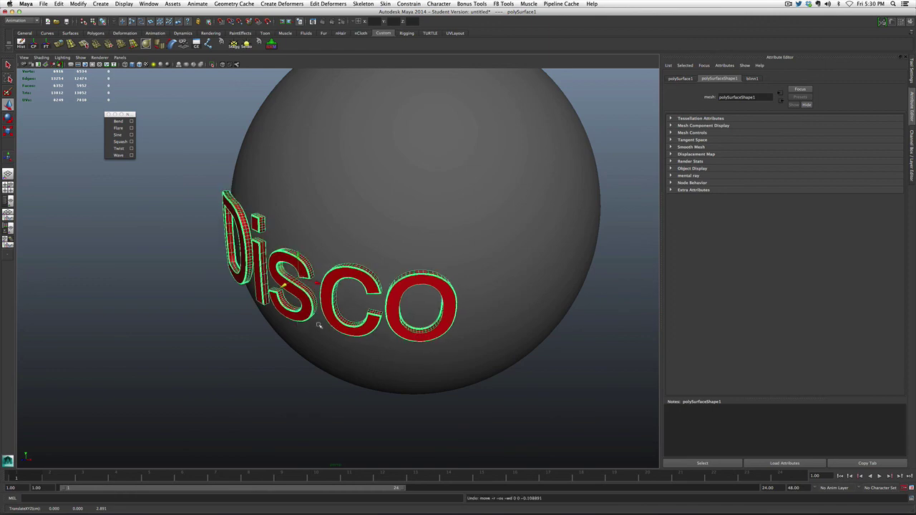
alt+drag(256, 353, 310, 343)
click(487, 380)
scroll(486, 381, down, 4)
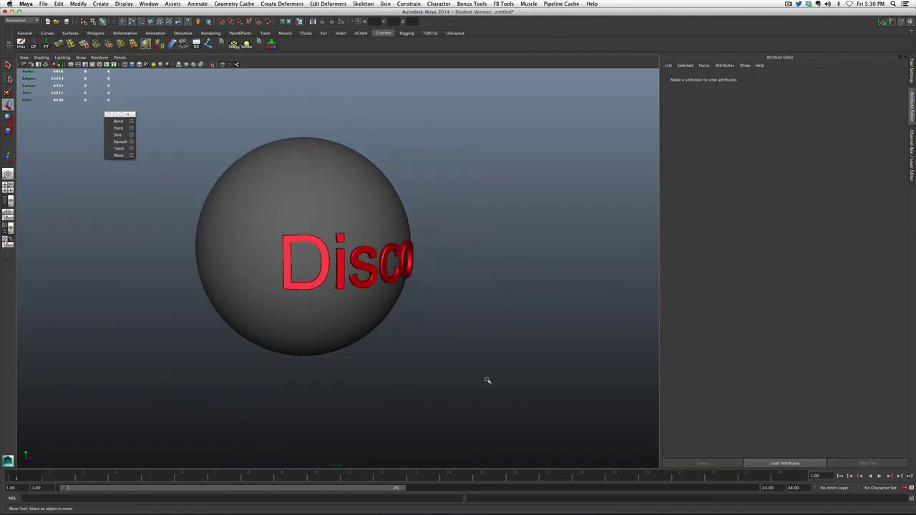
alt+drag(487, 381, 464, 302)
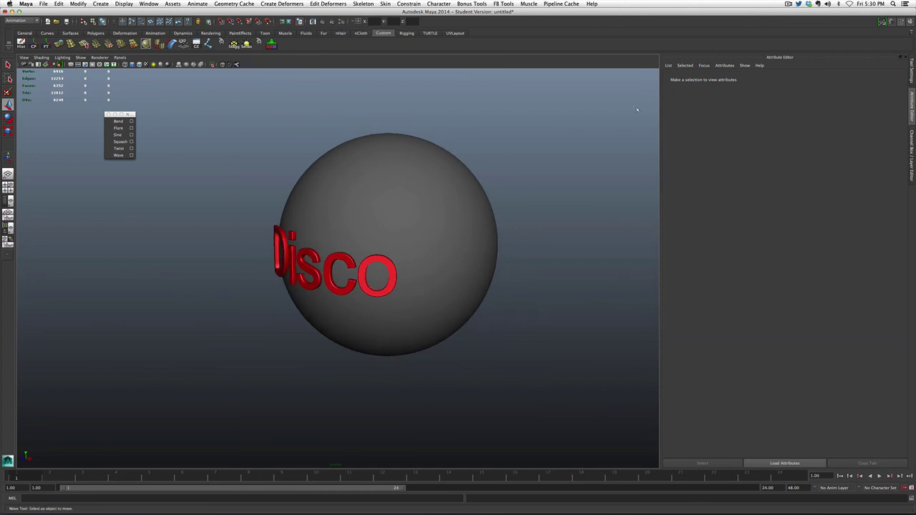